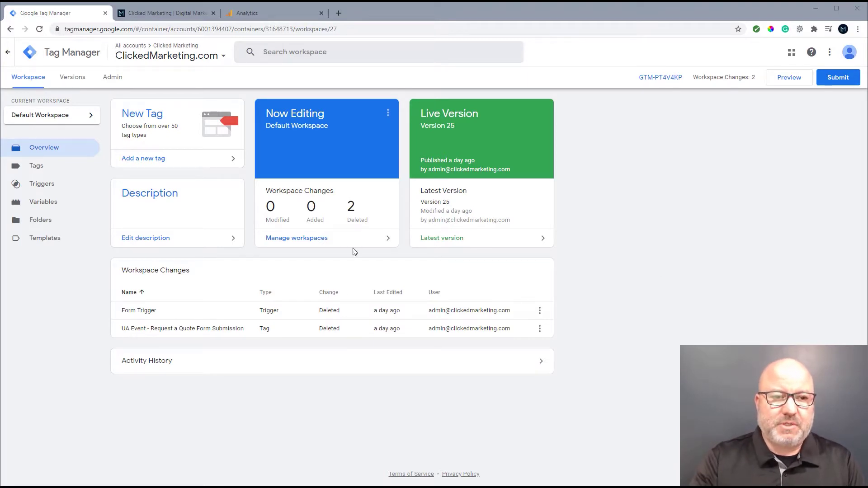
Step: Create a Form Submission trigger named 'Form Trigger' that fires on All Forms, and save it
{"action": "left_click", "coordinate": [47, 192]}
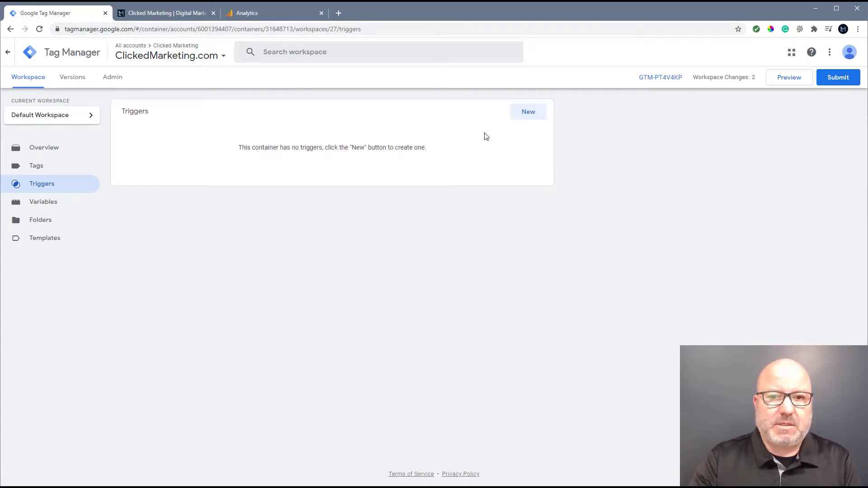
{"action": "left_click", "coordinate": [524, 113]}
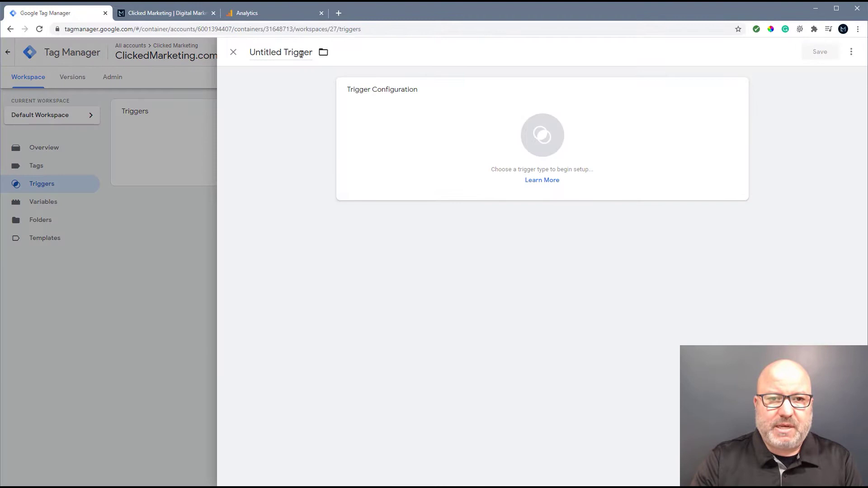
{"action": "left_click", "coordinate": [285, 54]}
{"action": "key", "text": "ctrl+a"}
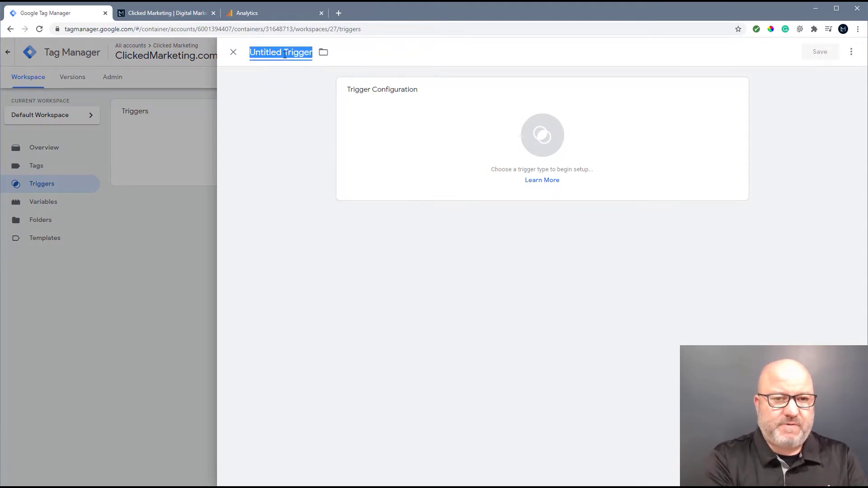
{"action": "type", "text": "Form Tri"}
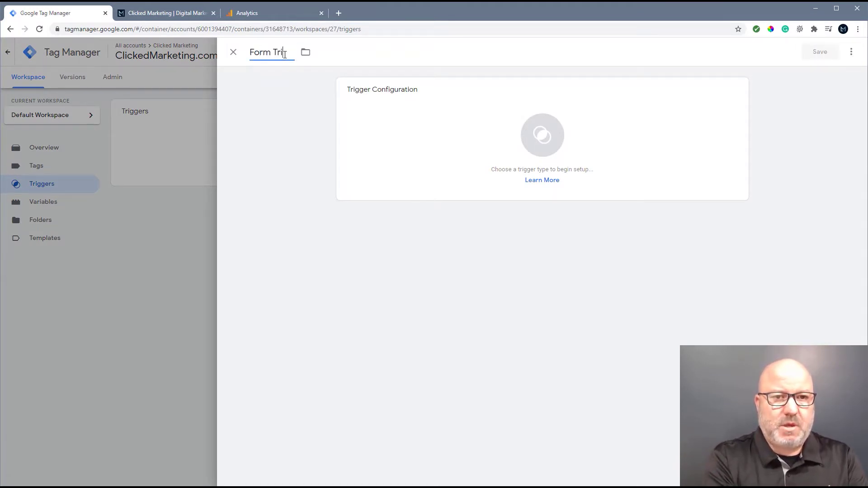
{"action": "type", "text": "gger"}
{"action": "left_click", "coordinate": [548, 136]}
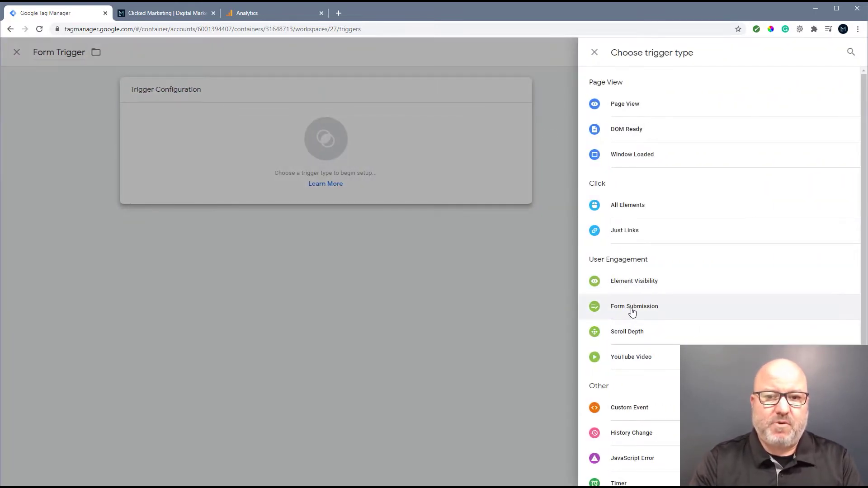
{"action": "left_click", "coordinate": [633, 309]}
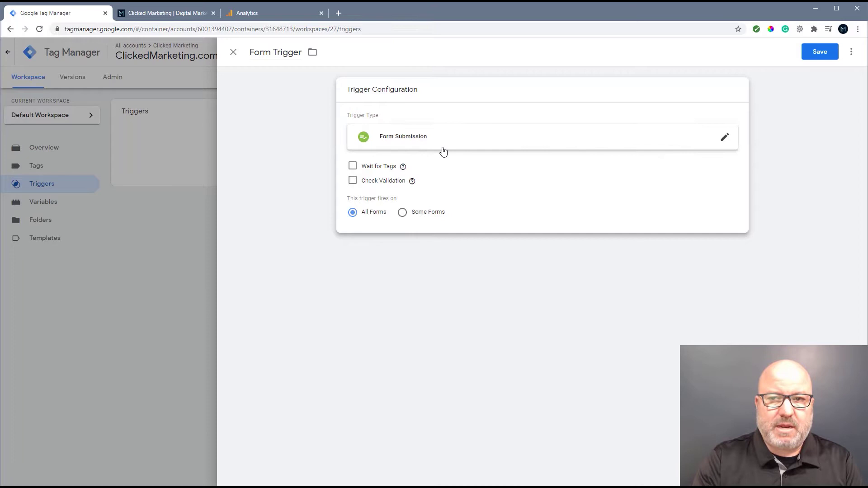
{"action": "left_click", "coordinate": [819, 51]}
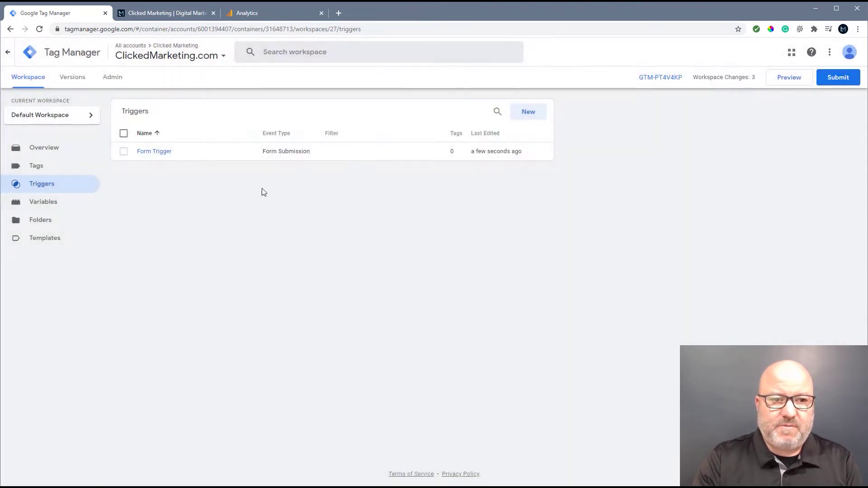
Step: Enable all six built-in Form variables in the built-in variables configuration panel
{"action": "left_click", "coordinate": [51, 211]}
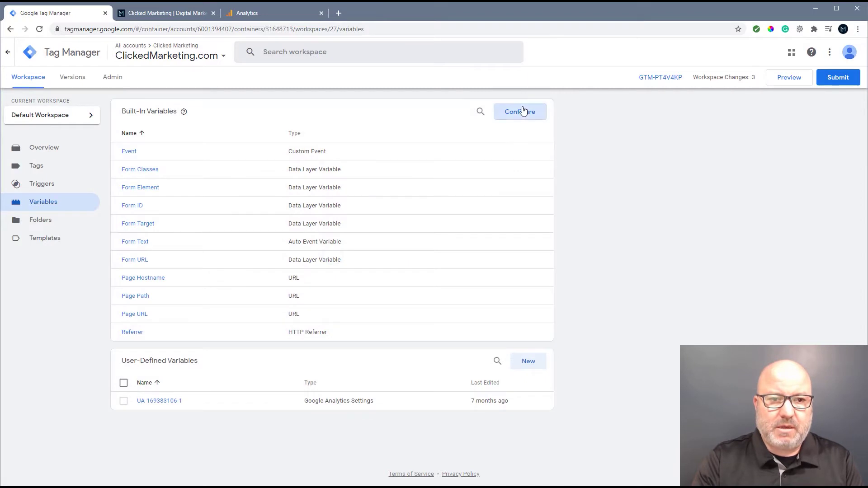
{"action": "left_click", "coordinate": [520, 111]}
{"action": "scroll", "coordinate": [671, 197], "scroll_direction": "down", "scroll_amount": 1}
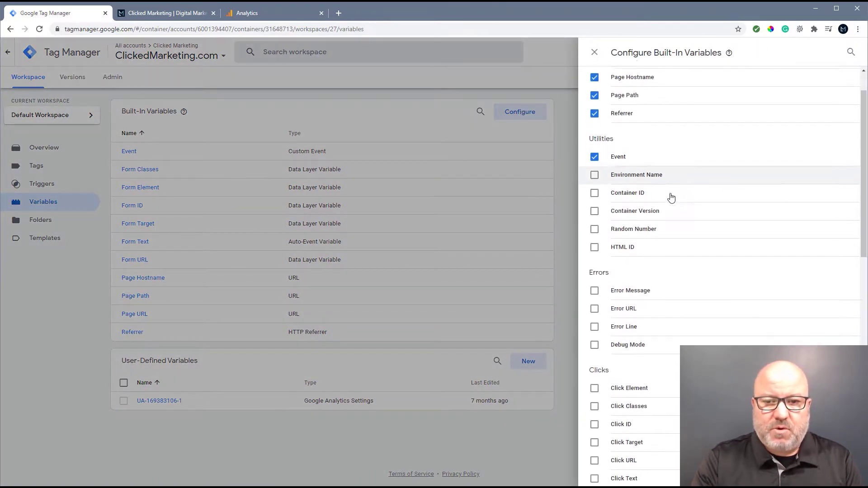
{"action": "scroll", "coordinate": [671, 198], "scroll_direction": "down", "scroll_amount": 7}
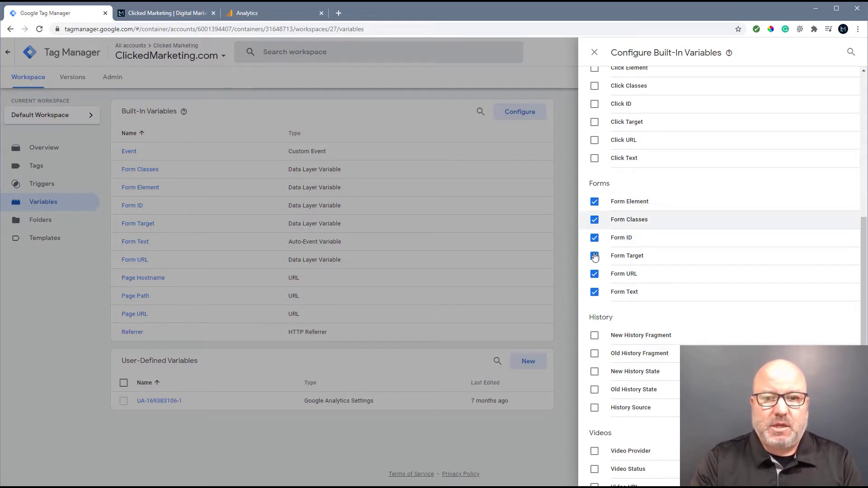
{"action": "left_click", "coordinate": [595, 53]}
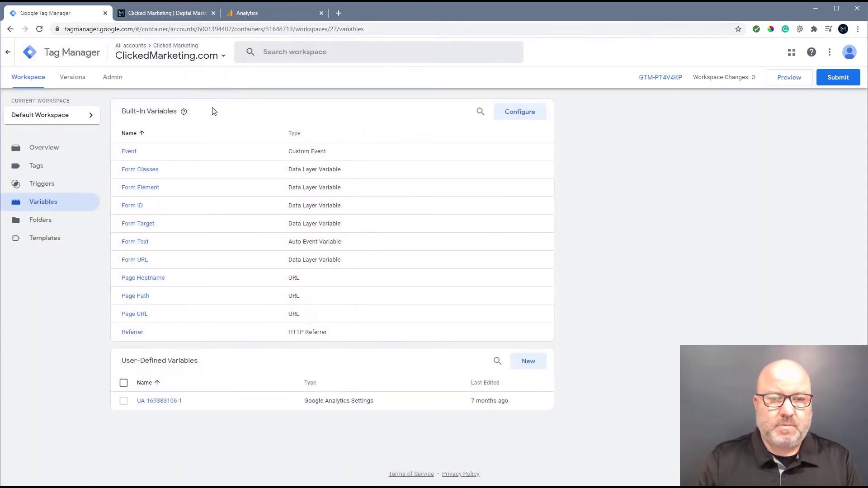
Step: Open the site's Request a Quote page, then launch Tag Manager preview mode for that URL
{"action": "left_click", "coordinate": [191, 12]}
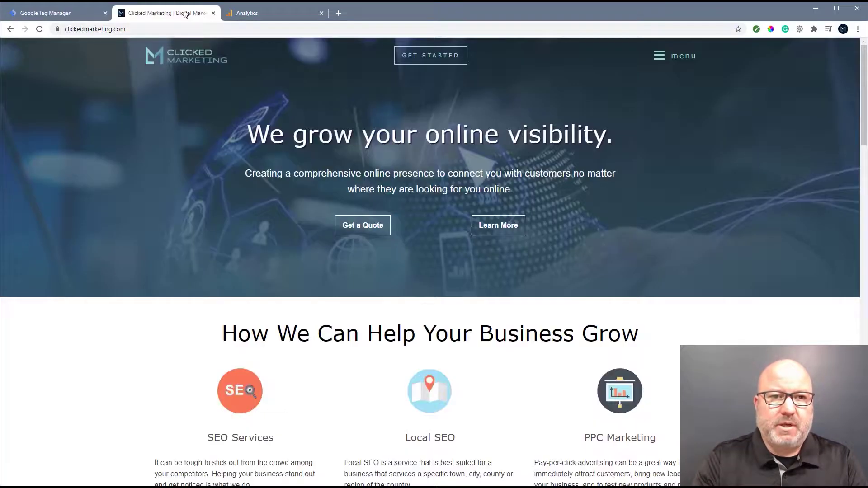
{"action": "left_click", "coordinate": [431, 57]}
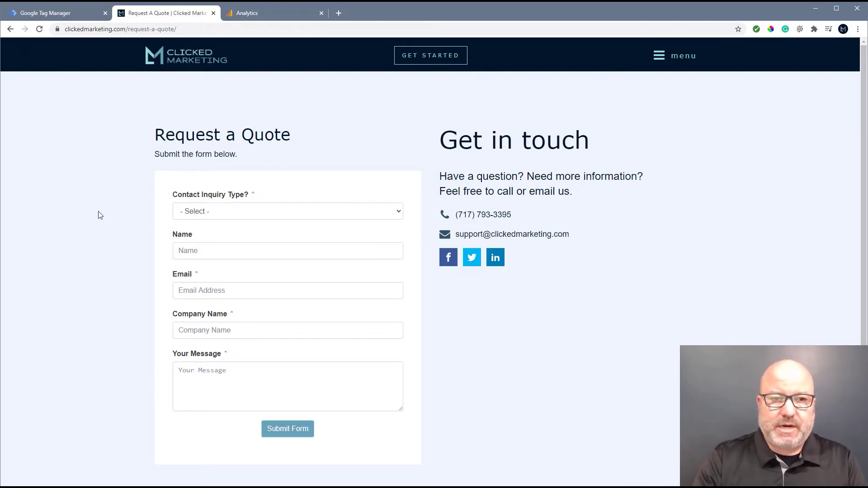
{"action": "left_click", "coordinate": [62, 13]}
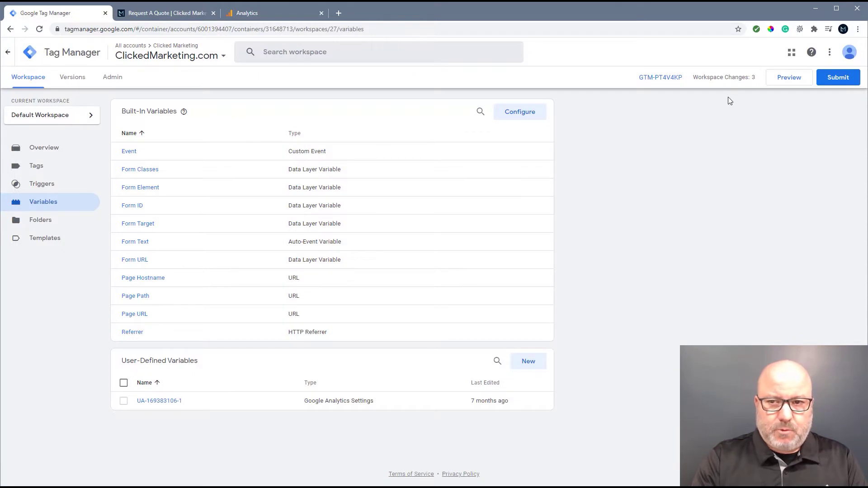
{"action": "left_click", "coordinate": [797, 85]}
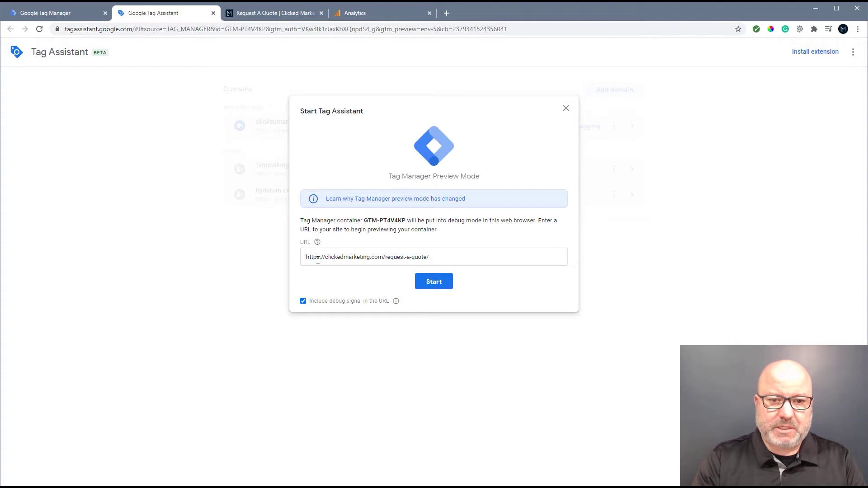
Step: Connect preview to the Request a Quote page and start the form: Consulting & Services inquiry, name Test
{"action": "left_click", "coordinate": [434, 284]}
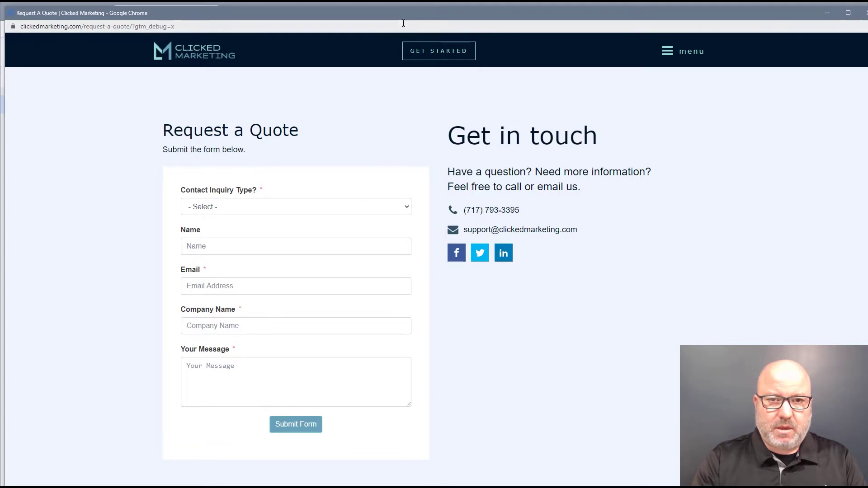
{"action": "left_click", "coordinate": [240, 208]}
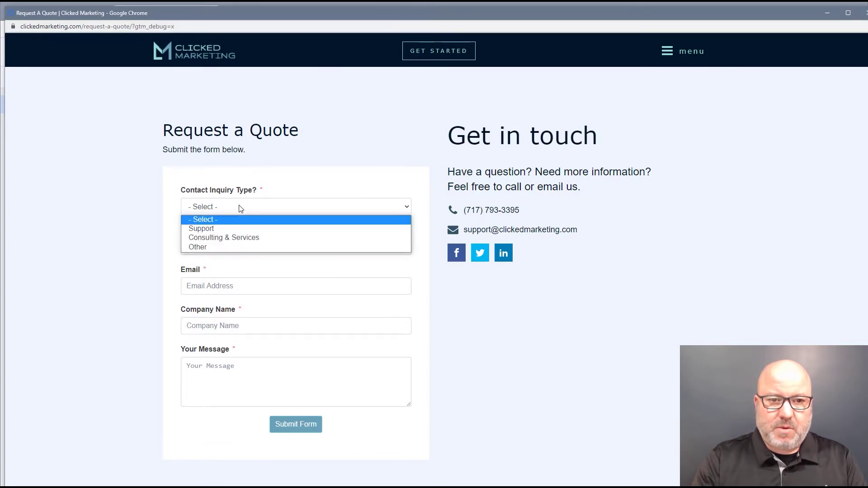
{"action": "left_click", "coordinate": [230, 237]}
{"action": "left_click", "coordinate": [223, 246]}
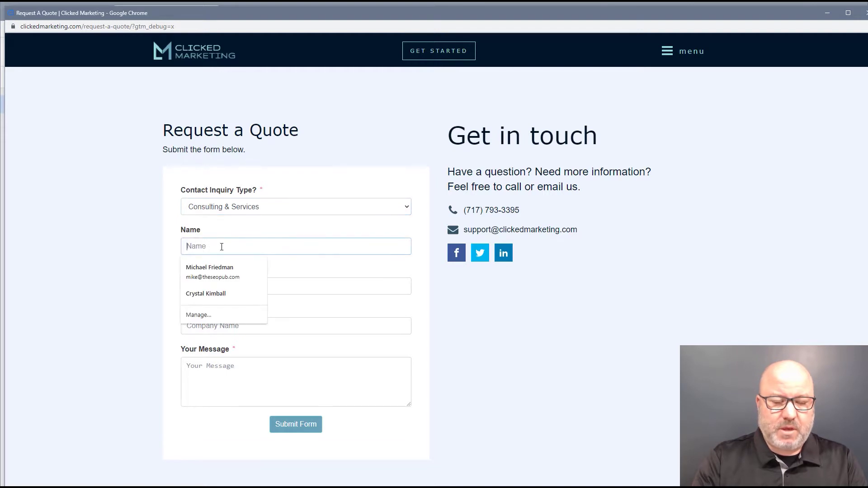
{"action": "type", "text": "Test"}
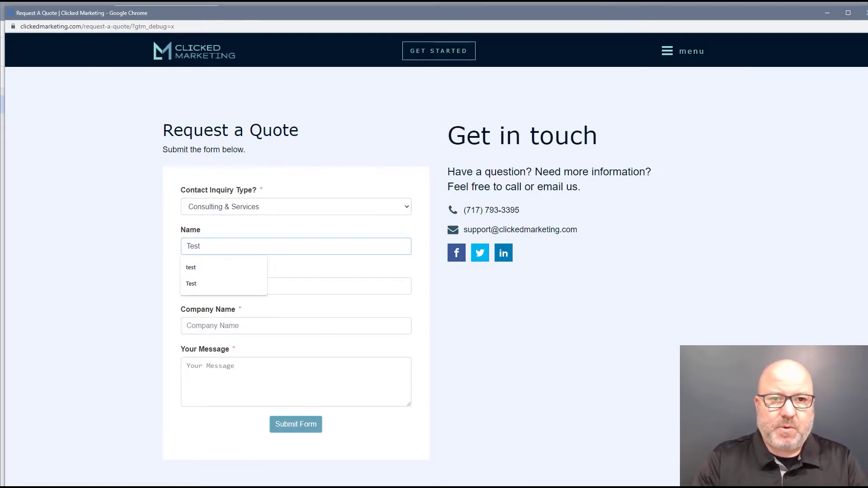
{"action": "left_click_drag", "start_coordinate": [210, 10], "coordinate": [865, 375]}
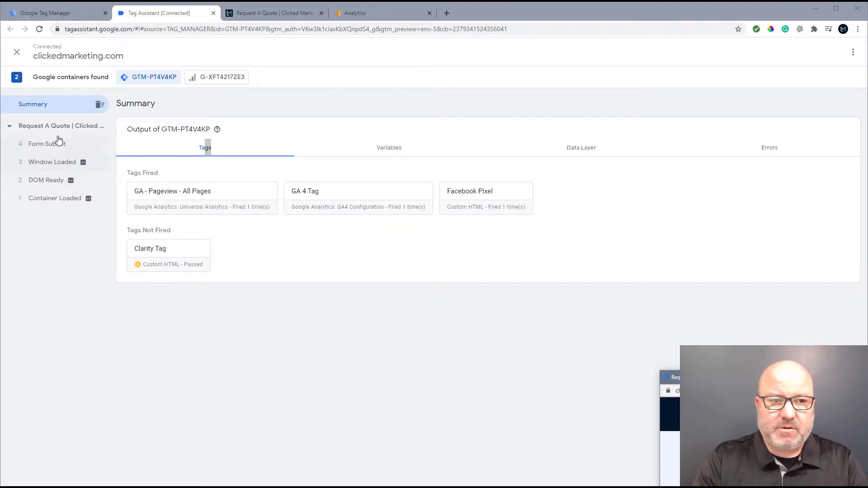
{"action": "left_click", "coordinate": [47, 144]}
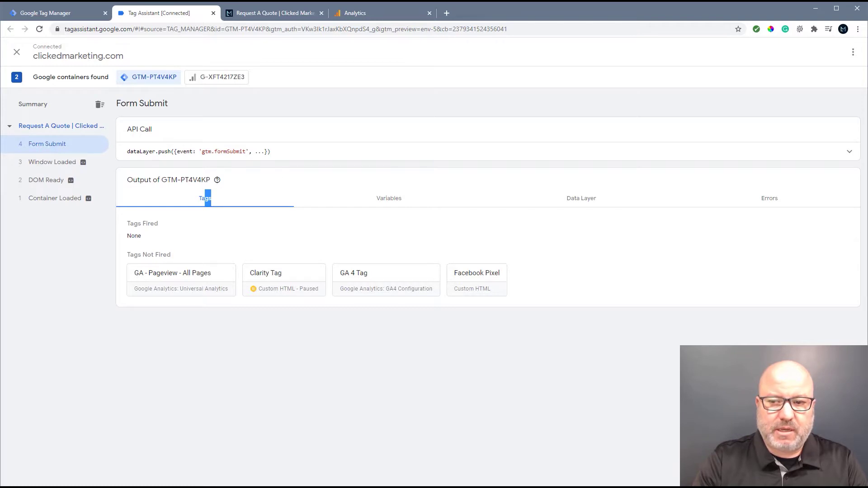
Step: Fill a test email, company Test Inc and message 'test', then submit the quote form
{"action": "key", "text": "alt+Tab"}
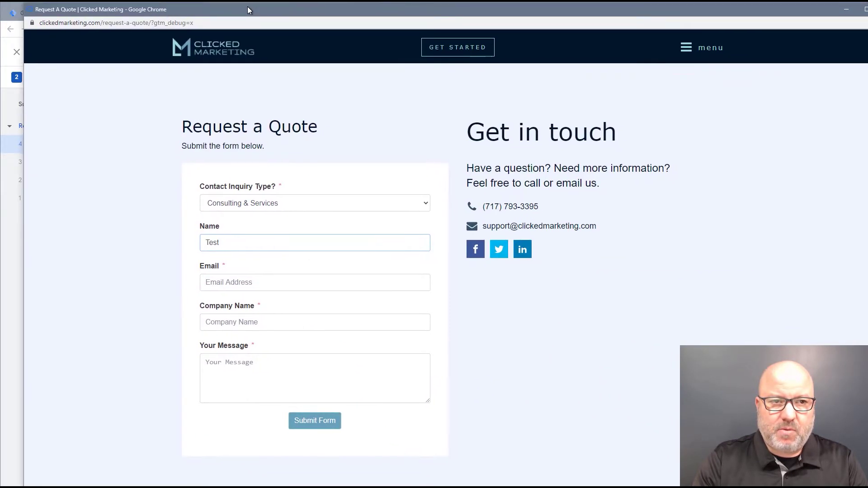
{"action": "left_click", "coordinate": [257, 283]}
{"action": "type", "text": "test"}
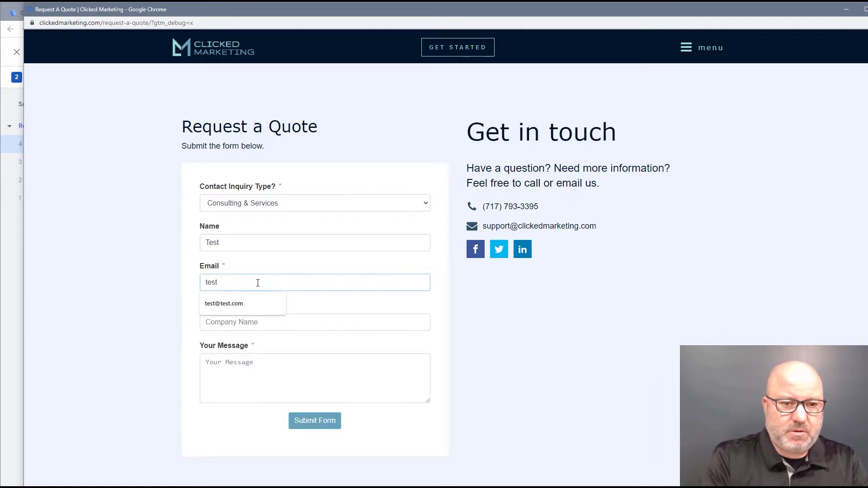
{"action": "key", "text": "Down"}
{"action": "key", "text": "Tab"}
{"action": "type", "text": "Te"}
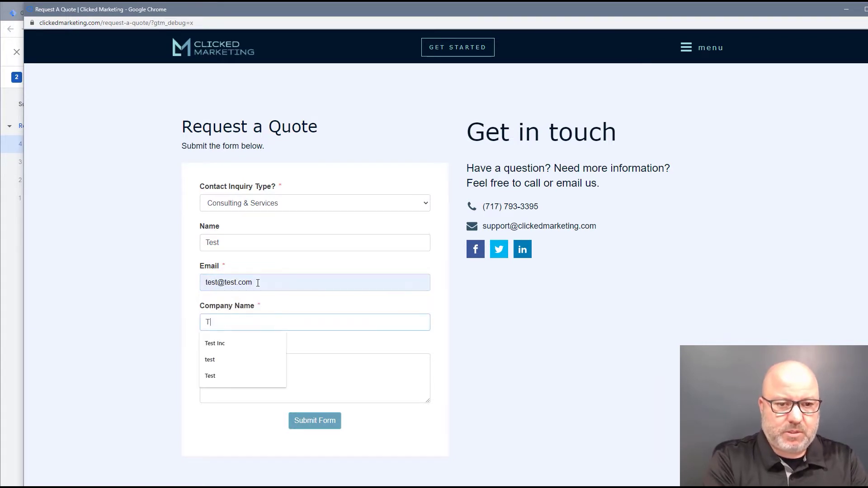
{"action": "key", "text": "Down"}
{"action": "key", "text": "Tab"}
{"action": "type", "text": "tes"}
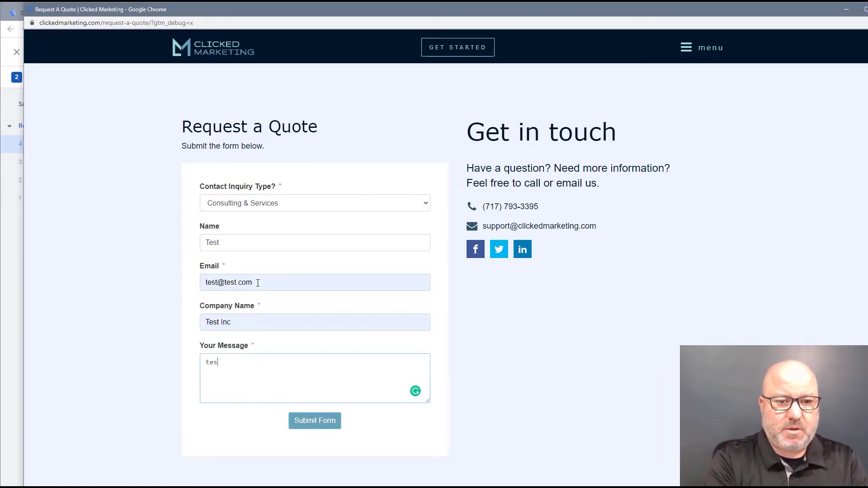
{"action": "type", "text": "t"}
{"action": "left_click", "coordinate": [301, 421]}
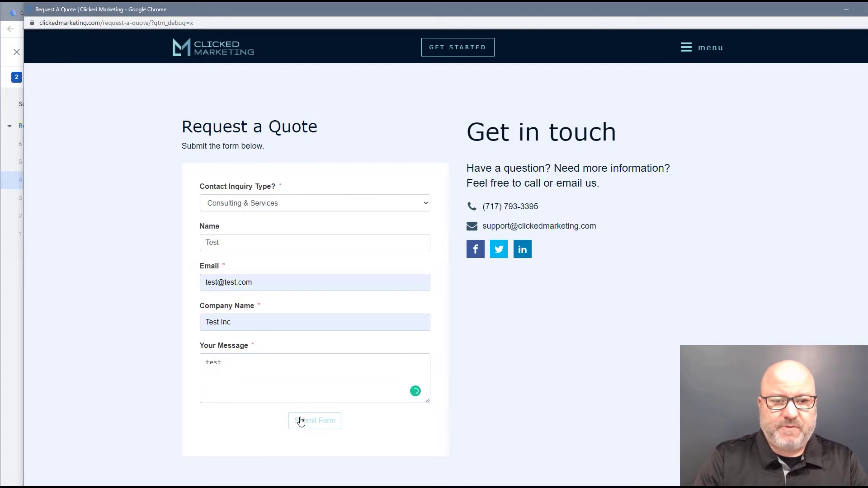
{"action": "left_click_drag", "start_coordinate": [293, 11], "coordinate": [611, 285]}
Step: Inspect the newest Form Submit event's variables and select its Form ID value fluentform_5
{"action": "left_click", "coordinate": [51, 163]}
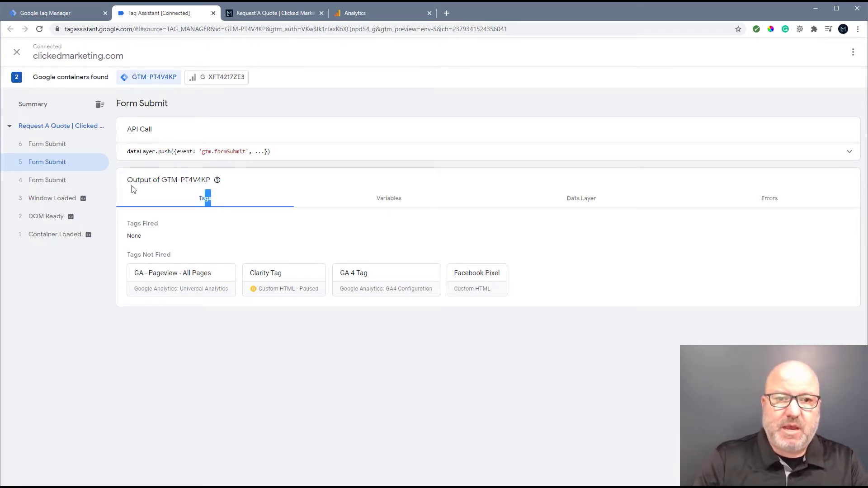
{"action": "left_click", "coordinate": [390, 203]}
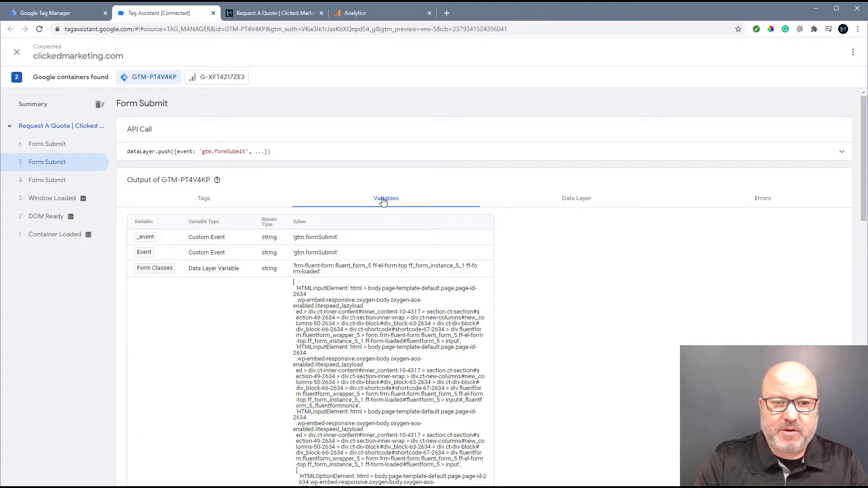
{"action": "scroll", "coordinate": [362, 236], "scroll_direction": "down", "scroll_amount": 2}
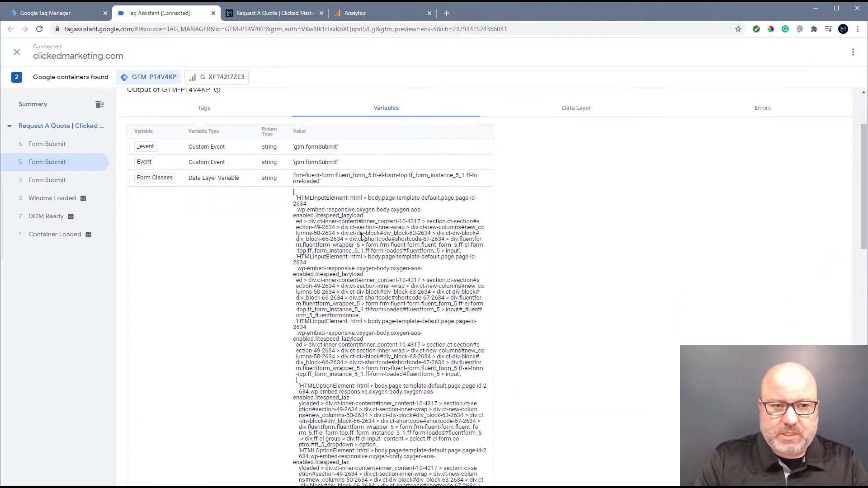
{"action": "scroll", "coordinate": [362, 236], "scroll_direction": "down", "scroll_amount": 1}
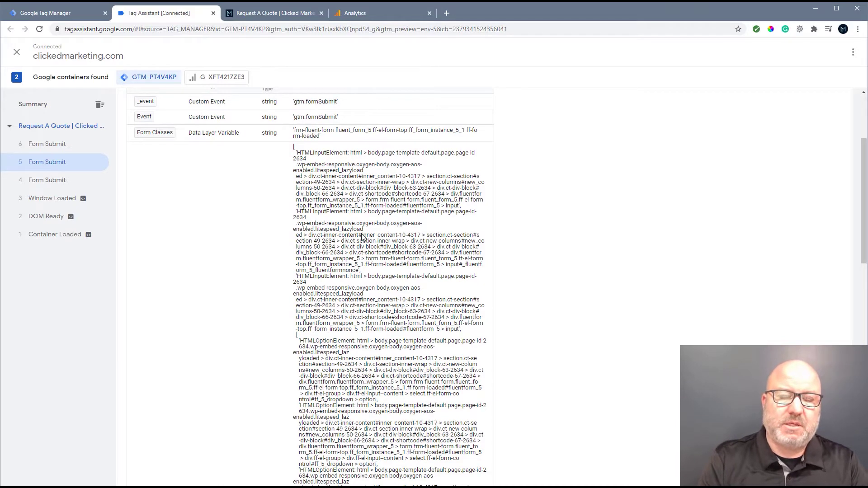
{"action": "key", "text": "alt+Tab"}
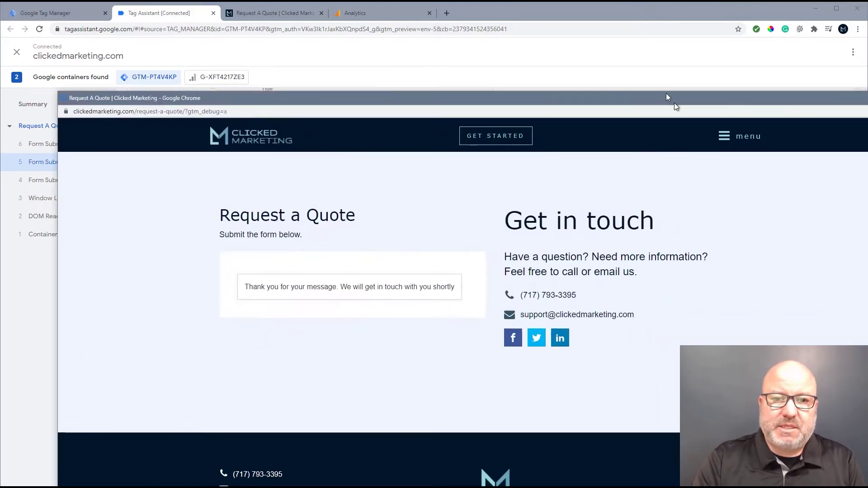
{"action": "double_click", "coordinate": [667, 98]}
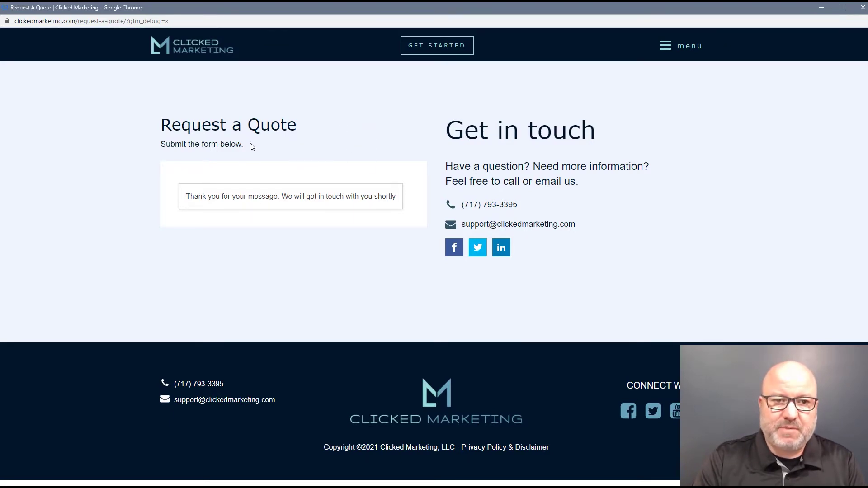
{"action": "left_click_drag", "start_coordinate": [280, 7], "coordinate": [867, 430]}
{"action": "left_click", "coordinate": [630, 180]}
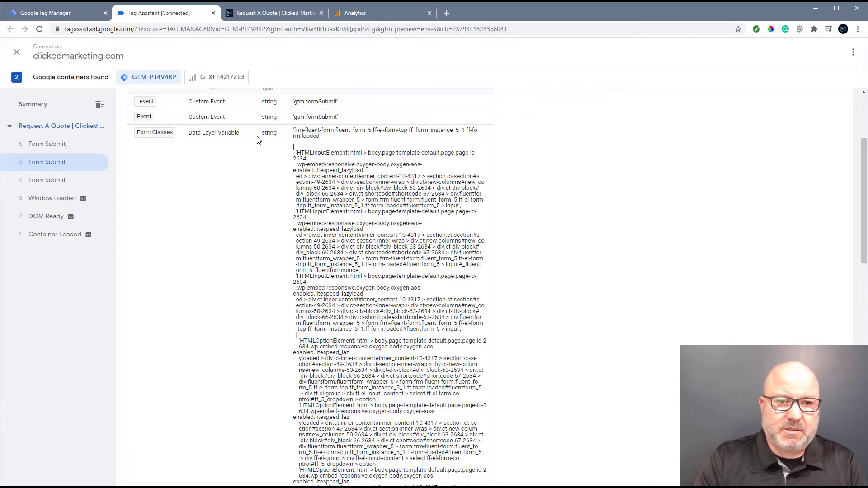
{"action": "scroll", "coordinate": [460, 131], "scroll_direction": "down", "scroll_amount": 10}
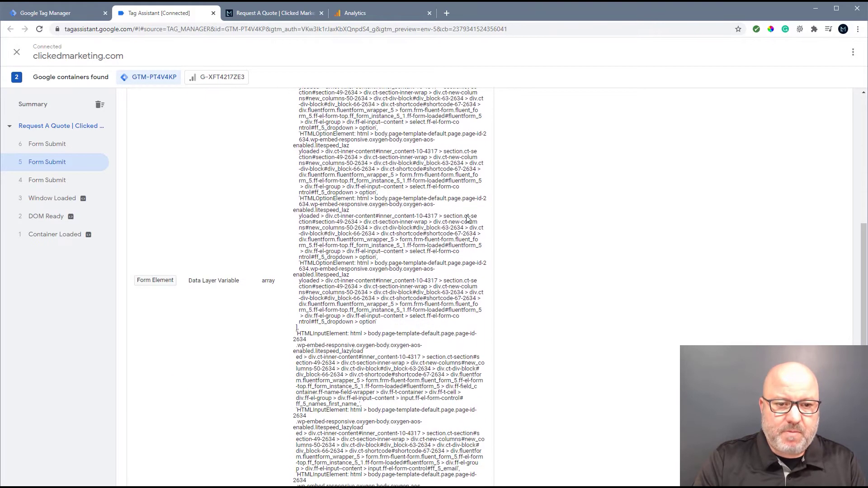
{"action": "scroll", "coordinate": [467, 219], "scroll_direction": "down", "scroll_amount": 5}
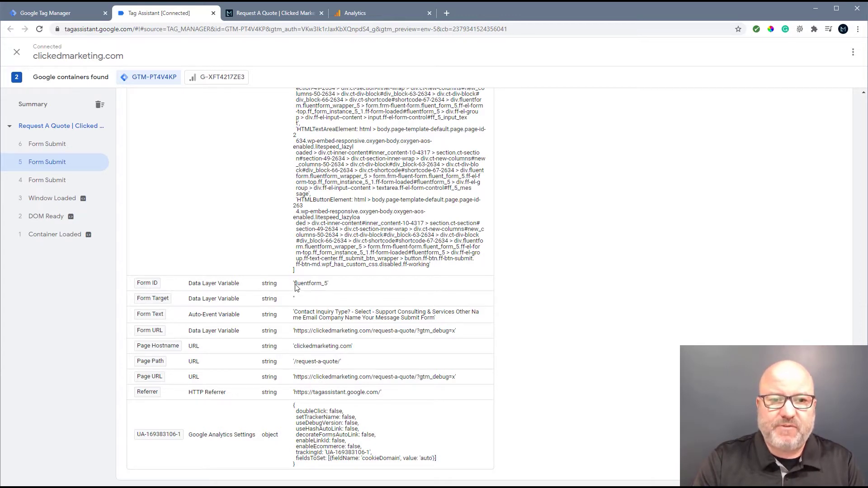
{"action": "left_click_drag", "start_coordinate": [295, 287], "coordinate": [328, 292]}
{"action": "key", "text": "ctrl+c"}
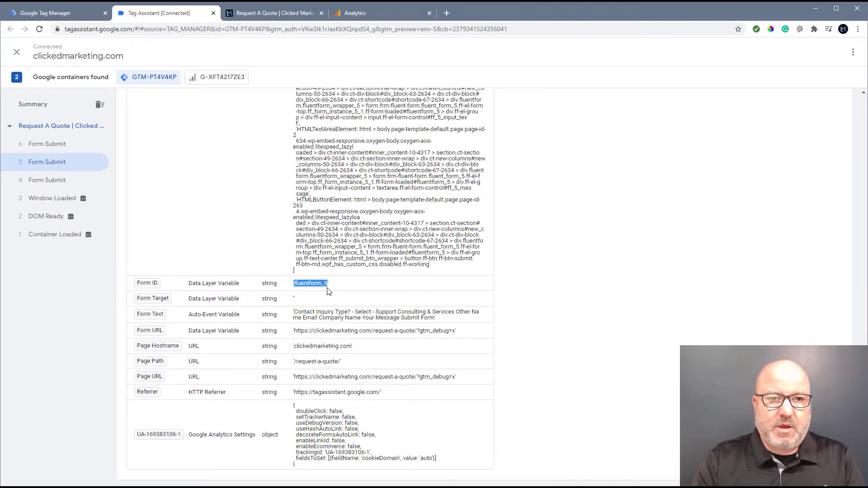
Step: Close the debugged website window, end the debug session, and return to Tag Manager's variables
{"action": "left_click", "coordinate": [724, 357]}
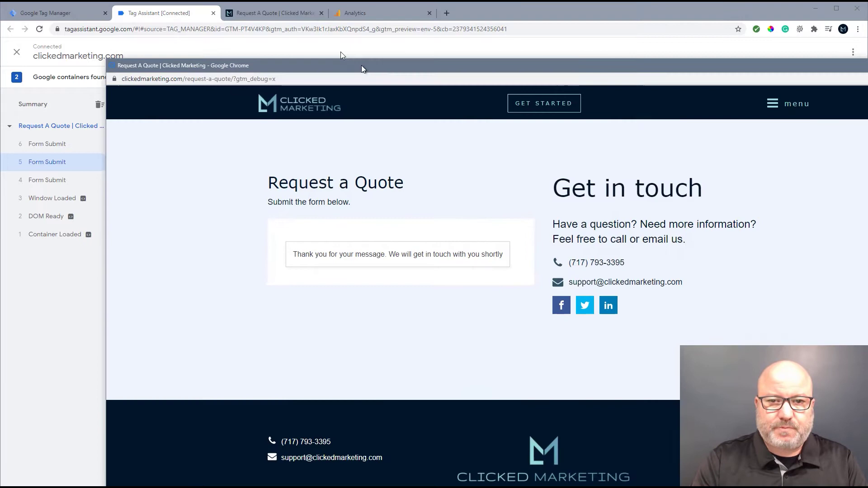
{"action": "left_click_drag", "start_coordinate": [362, 67], "coordinate": [267, 4]}
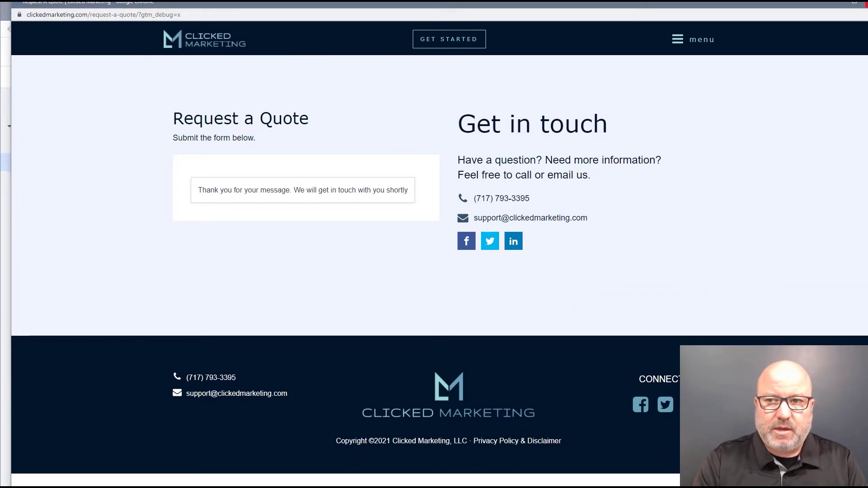
{"action": "key", "text": "alt+Tab"}
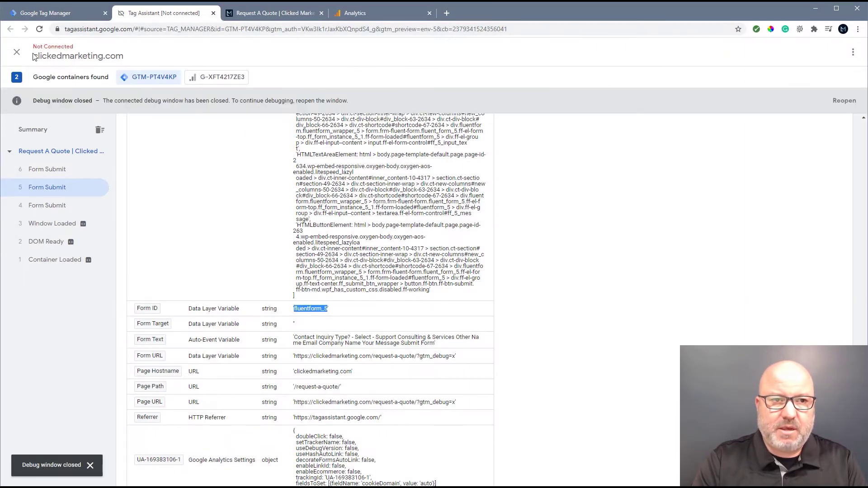
{"action": "left_click", "coordinate": [16, 54]}
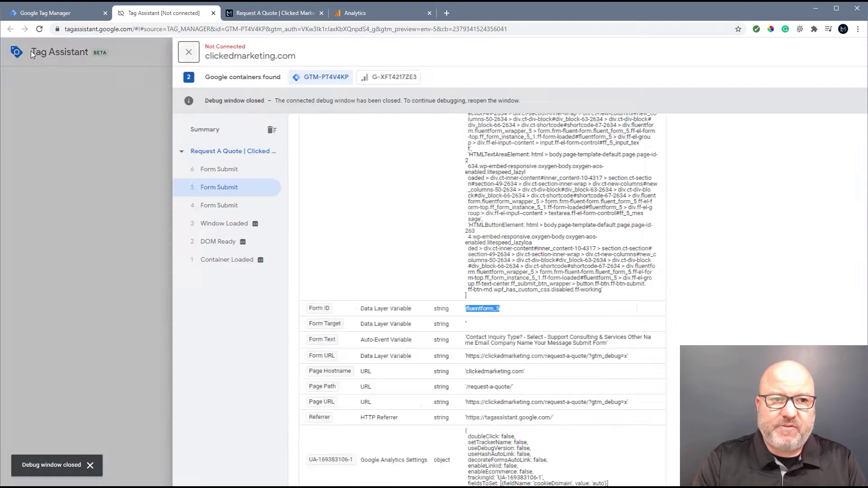
{"action": "left_click", "coordinate": [63, 15]}
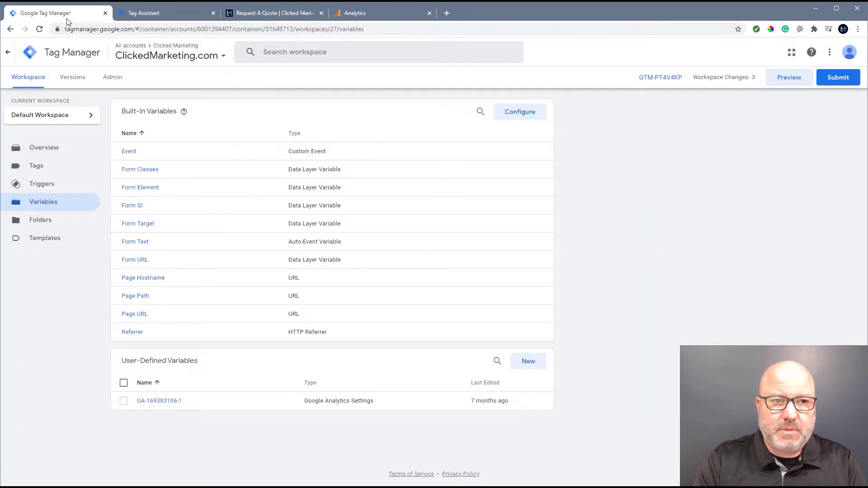
Step: Set Form Trigger to fire on Some Forms where Form ID contains fluentform_5
{"action": "left_click", "coordinate": [213, 13]}
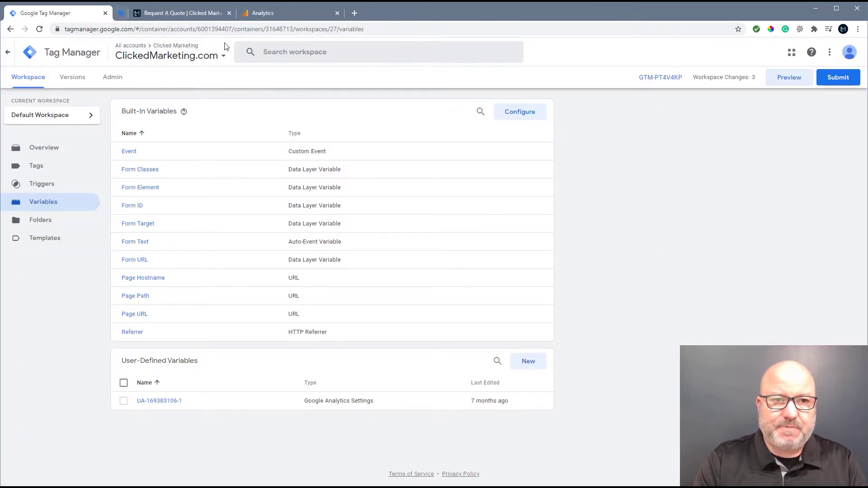
{"action": "left_click", "coordinate": [40, 192]}
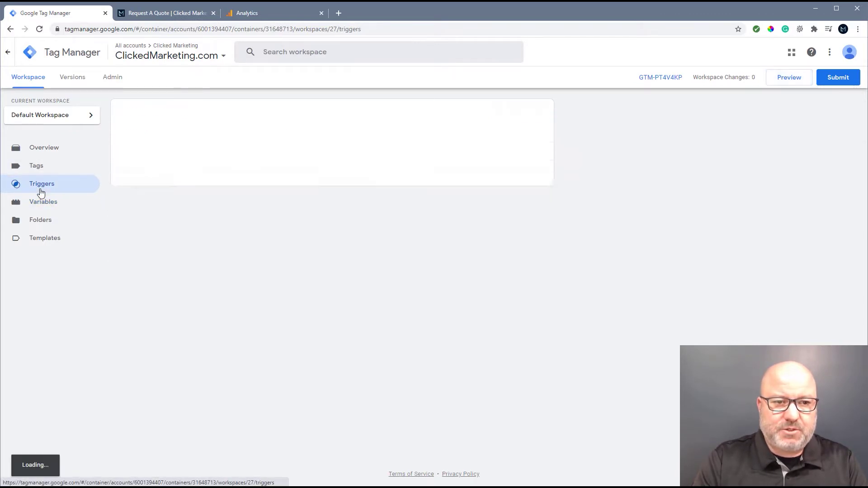
{"action": "left_click", "coordinate": [159, 152]}
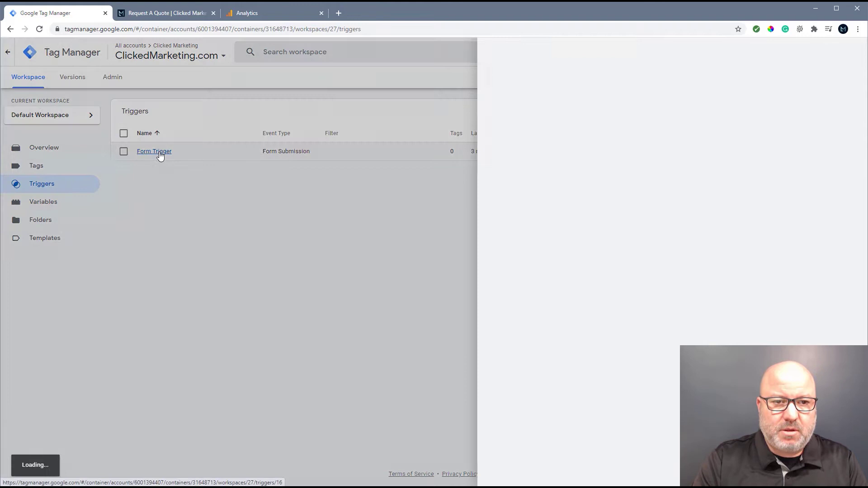
{"action": "left_click", "coordinate": [412, 168]}
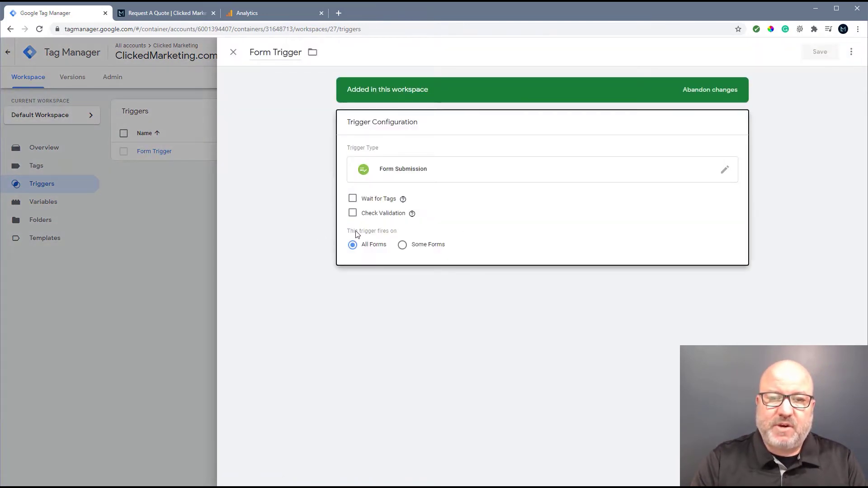
{"action": "left_click", "coordinate": [403, 245]}
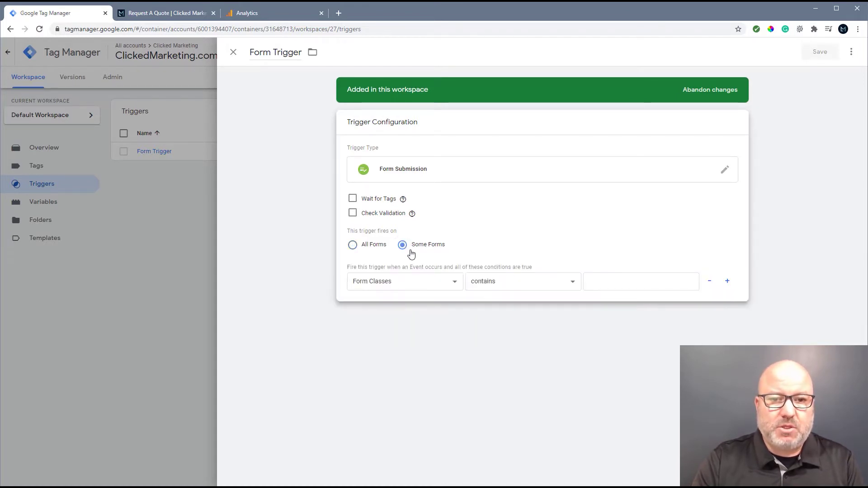
{"action": "left_click", "coordinate": [446, 285]}
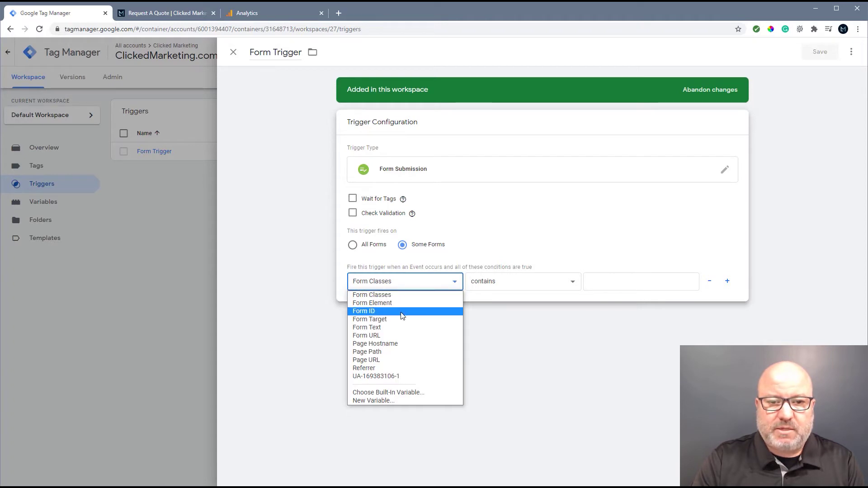
{"action": "left_click", "coordinate": [383, 311]}
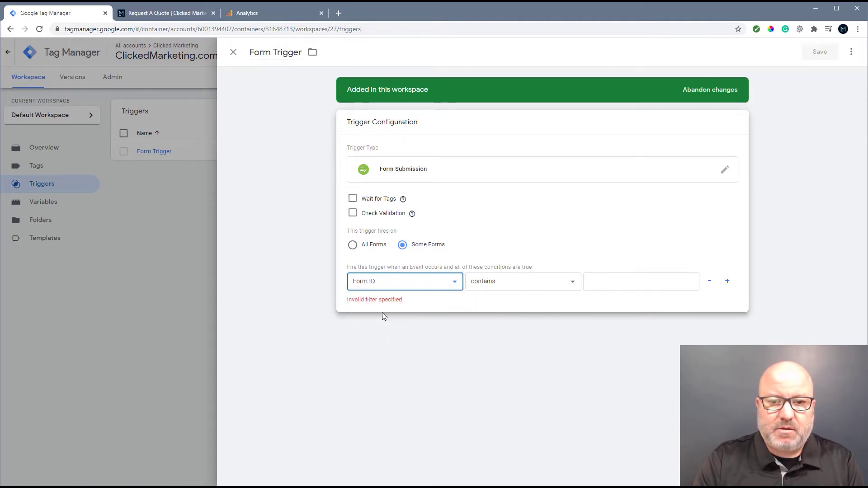
{"action": "left_click", "coordinate": [502, 285]}
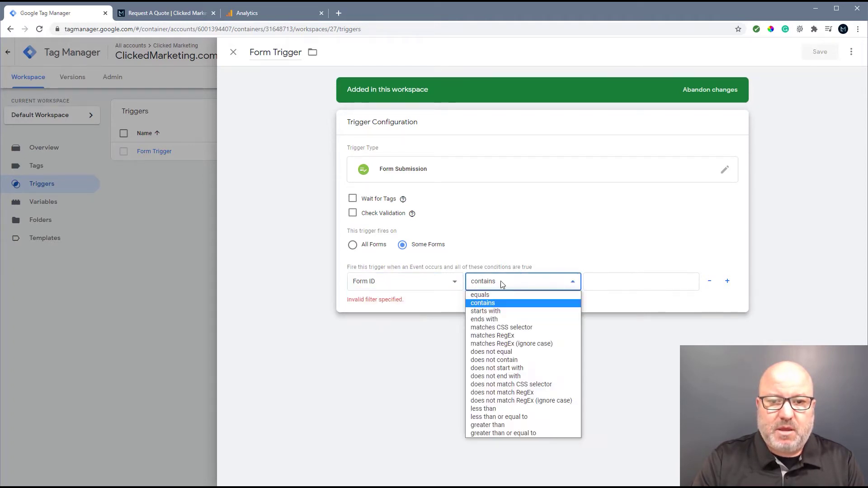
{"action": "left_click", "coordinate": [494, 305]}
{"action": "left_click", "coordinate": [617, 285]}
{"action": "key", "text": "ctrl+v"}
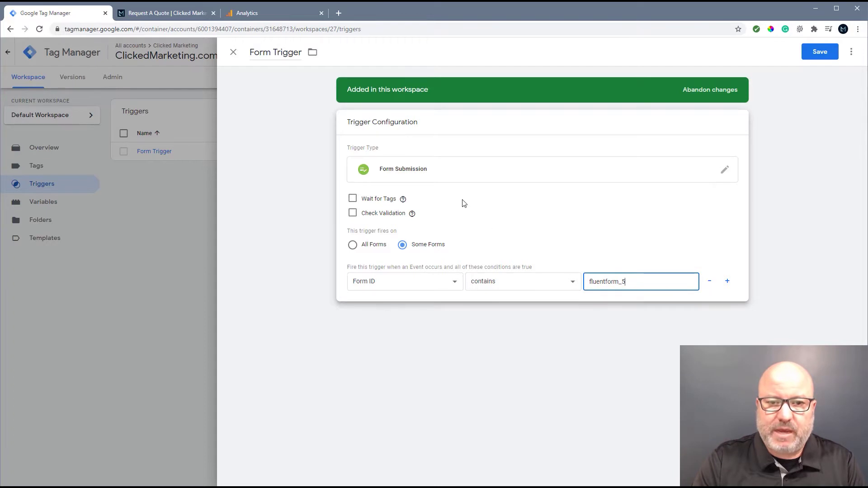
Step: Rename the trigger to 'Trigger Request A Quote Form' and save it
{"action": "left_click", "coordinate": [273, 54]}
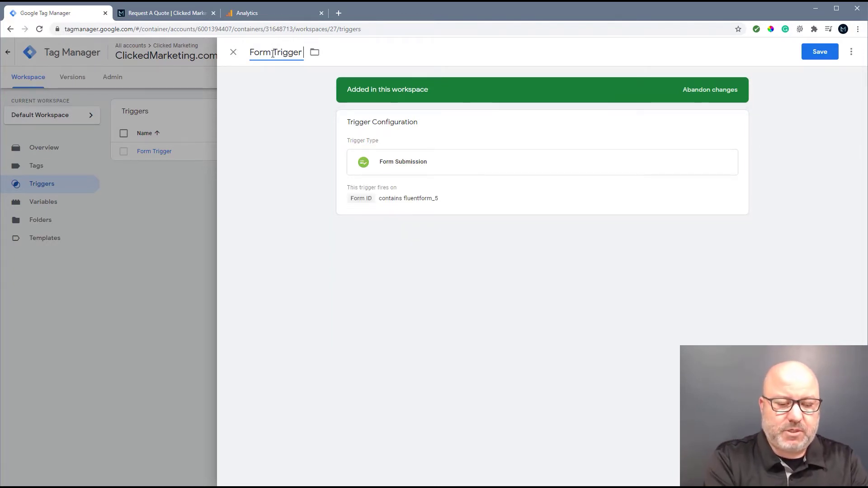
{"action": "type", "text": "Reque"}
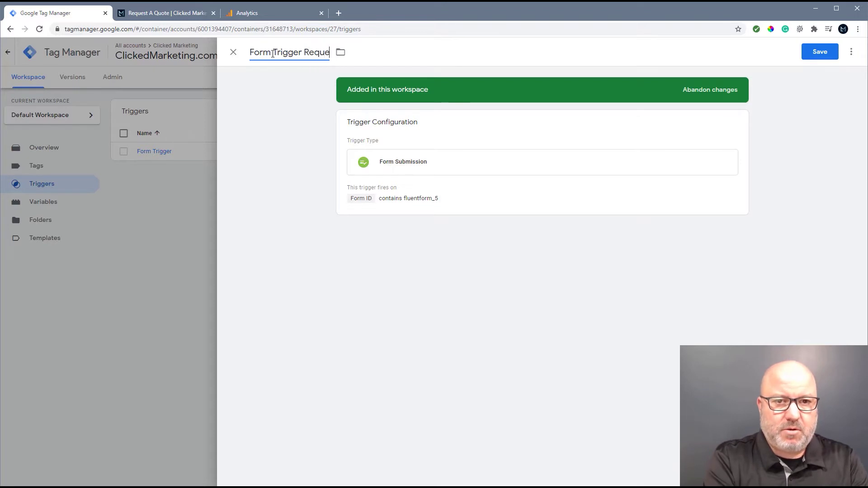
{"action": "type", "text": "st A Quote"}
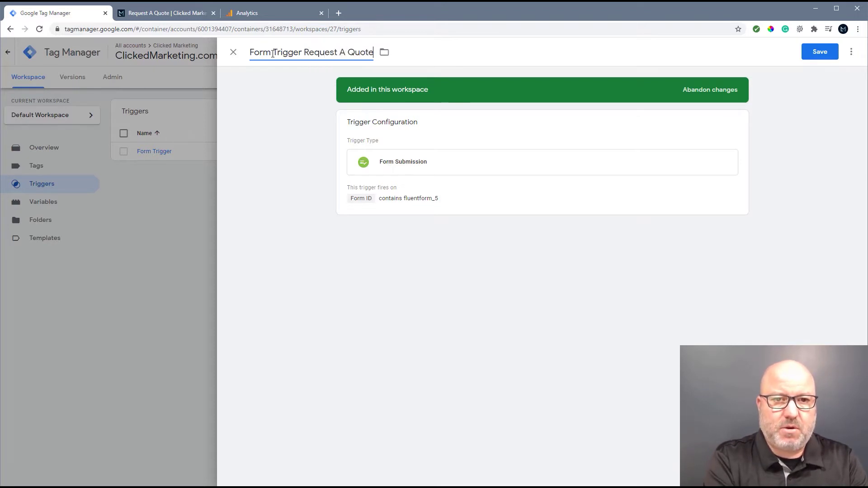
{"action": "double_click", "coordinate": [273, 53]}
{"action": "key", "text": "BackSpace"}
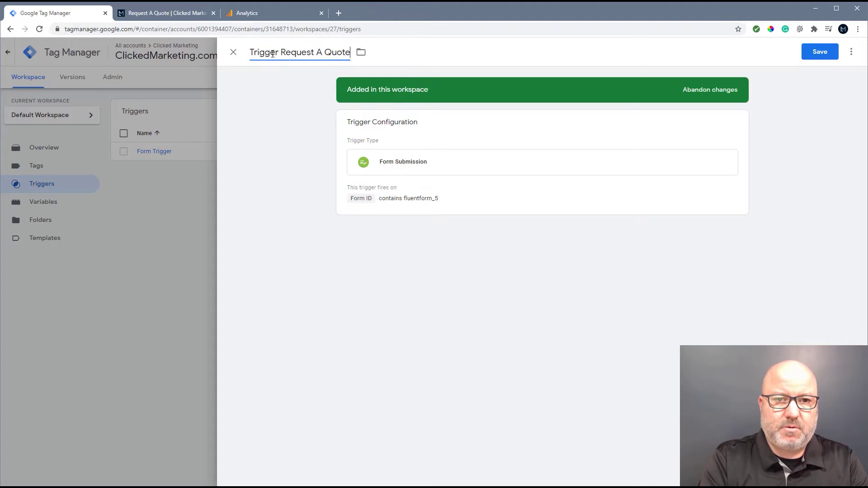
{"action": "type", "text": "Form"}
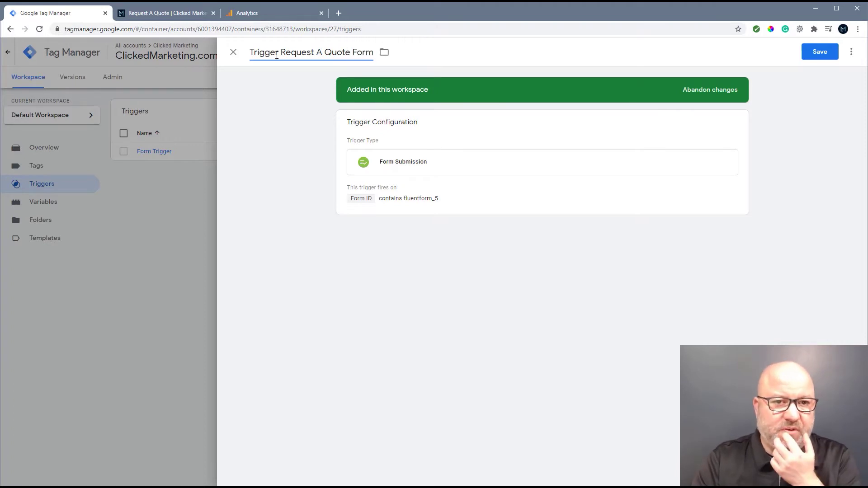
{"action": "left_click", "coordinate": [821, 53]}
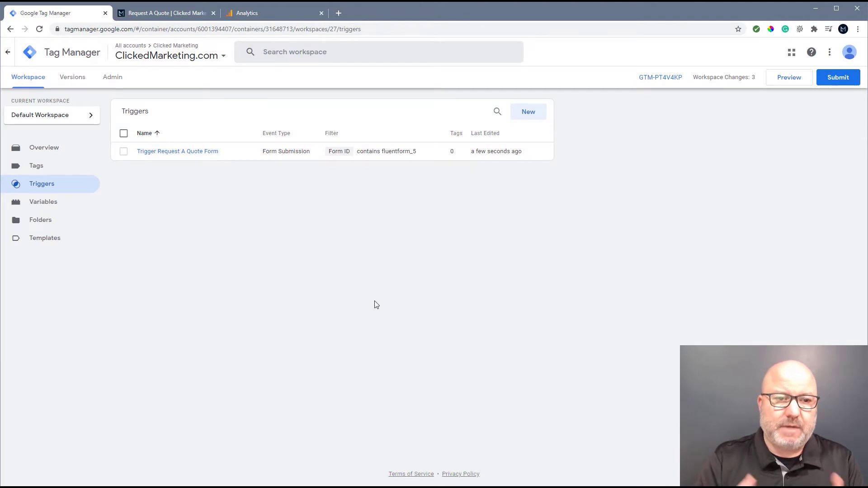
Step: Create a new Google Analytics: Universal Analytics tag with Track Type set to Event
{"action": "left_click", "coordinate": [34, 167]}
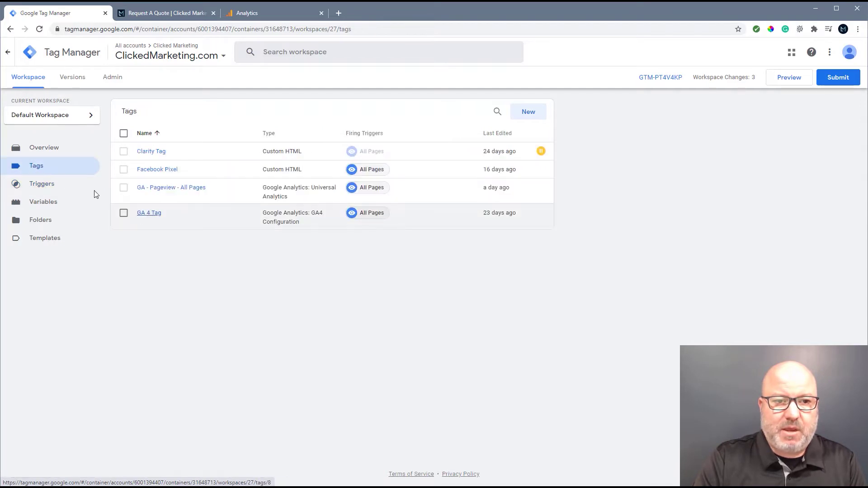
{"action": "left_click", "coordinate": [529, 113]}
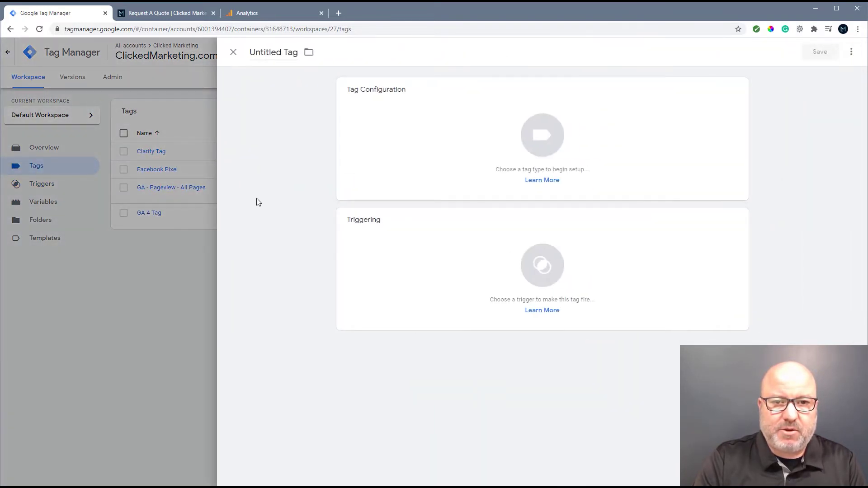
{"action": "left_click", "coordinate": [258, 53]}
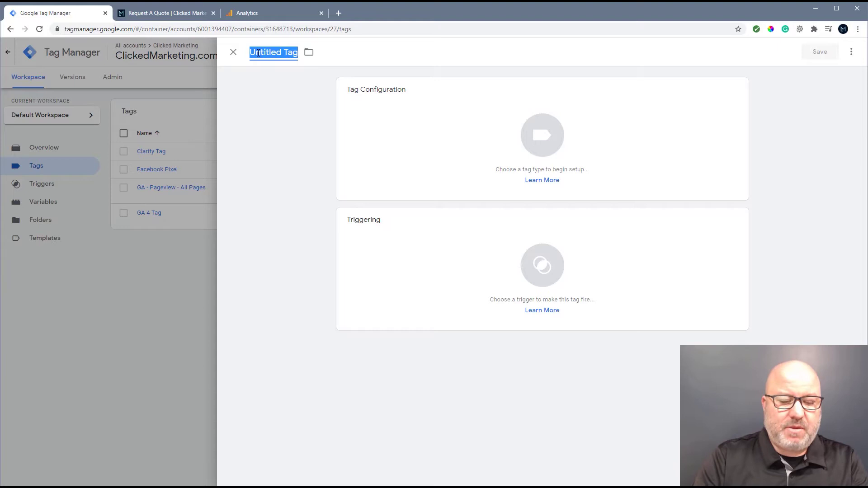
{"action": "left_click", "coordinate": [550, 152]}
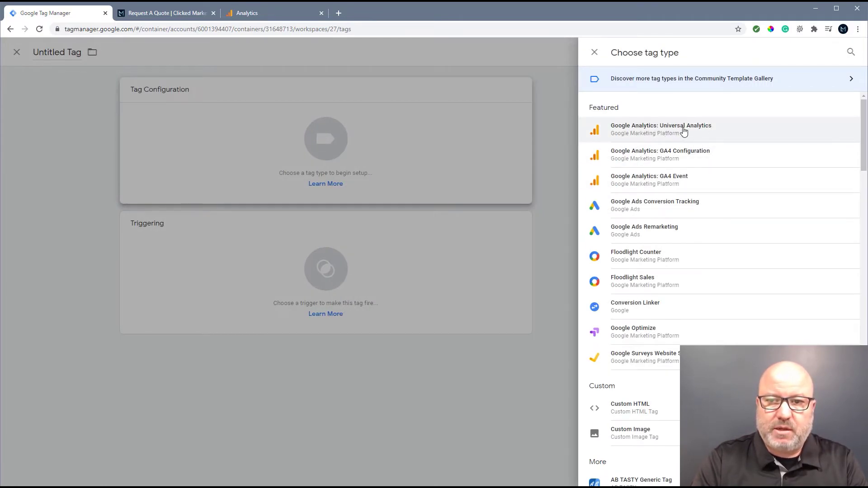
{"action": "left_click", "coordinate": [705, 129]}
{"action": "left_click", "coordinate": [379, 179]}
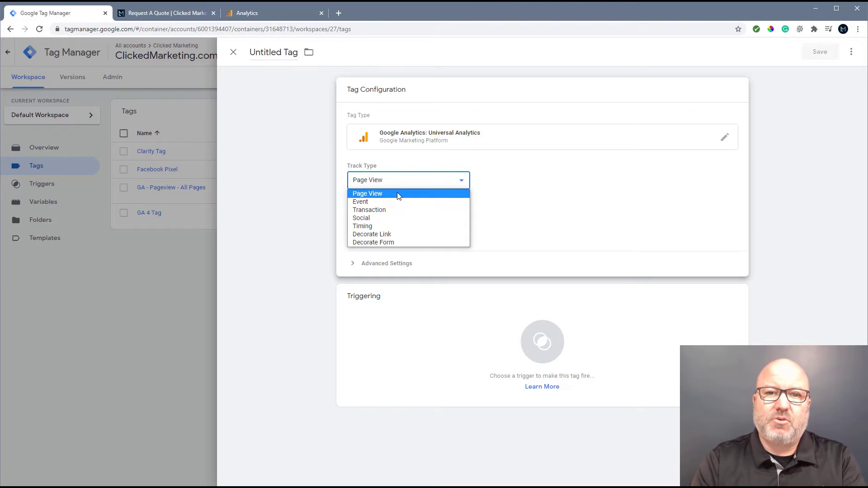
{"action": "left_click", "coordinate": [368, 202]}
Step: Name the tag 'Request A Quote Form Submission'
{"action": "left_click", "coordinate": [264, 53]}
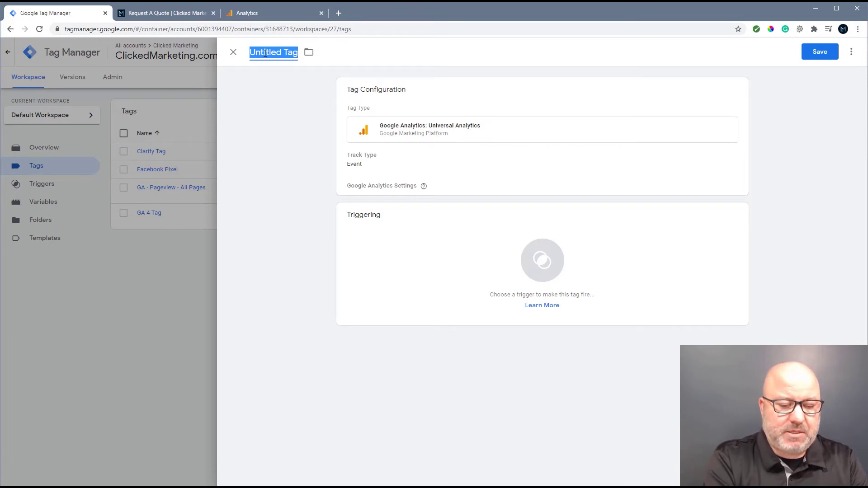
{"action": "type", "text": "Fo"}
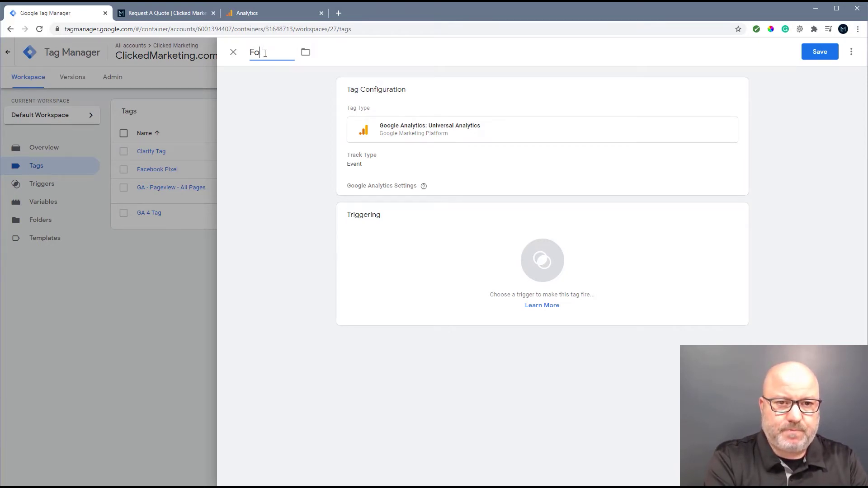
{"action": "key", "text": "BackSpace"}
{"action": "key", "text": "BackSpace"}
{"action": "type", "text": "Re"}
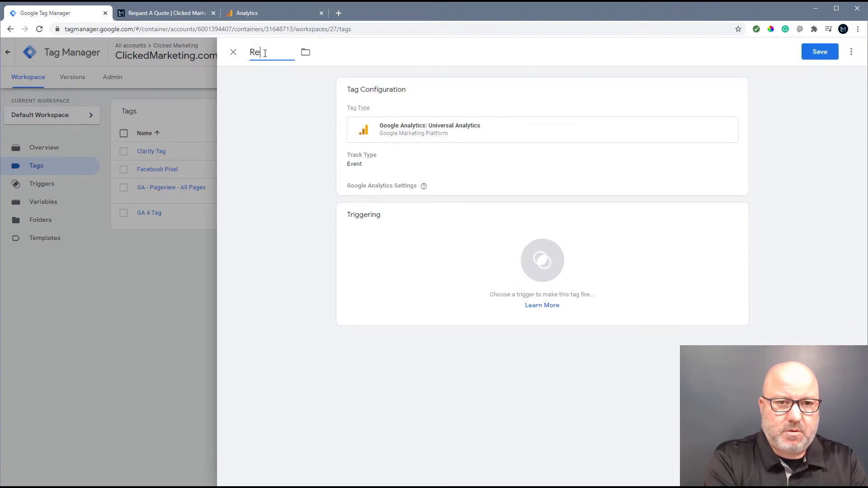
{"action": "type", "text": "quest A Quo"}
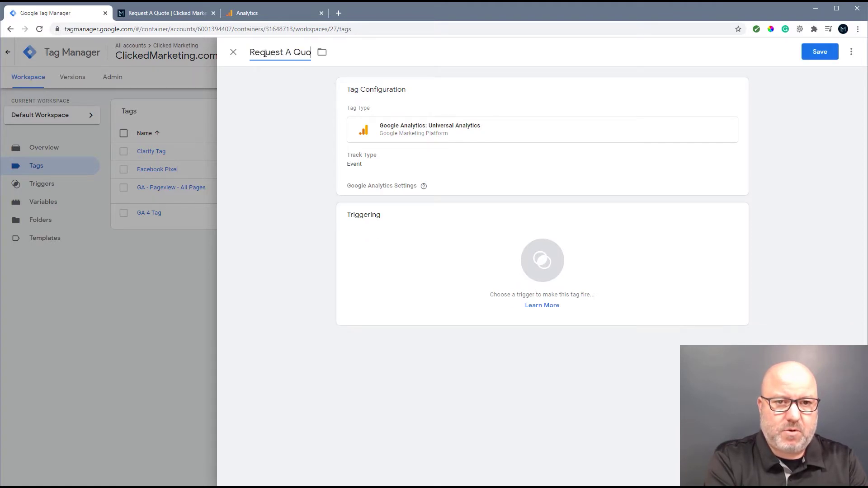
{"action": "type", "text": "te Form Subm"}
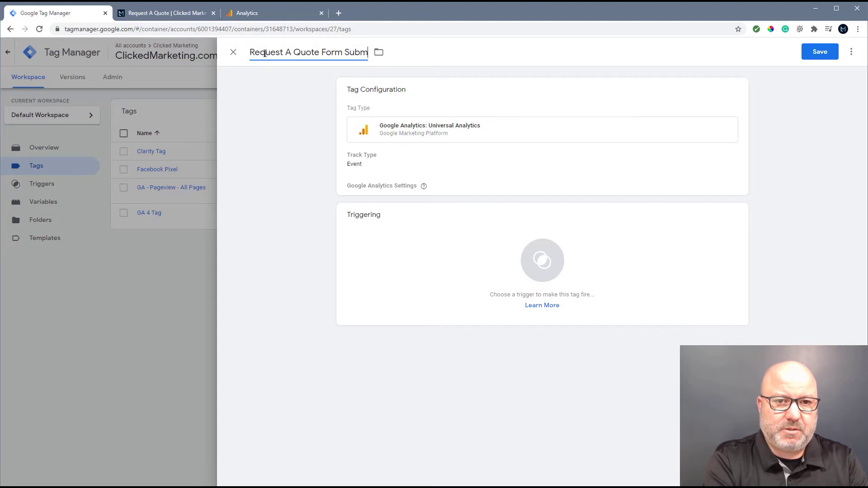
{"action": "type", "text": "ission"}
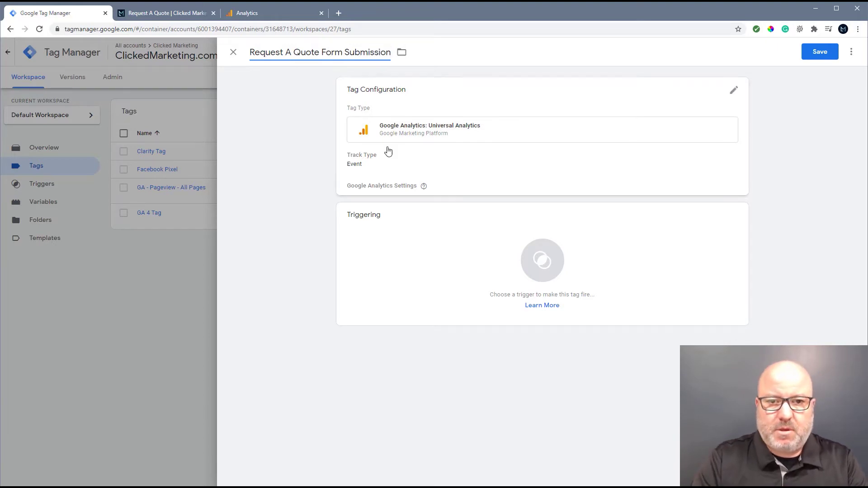
Step: Enter event Category FormSubmit and Action QuoteRequest in the tag configuration
{"action": "left_click", "coordinate": [382, 165]}
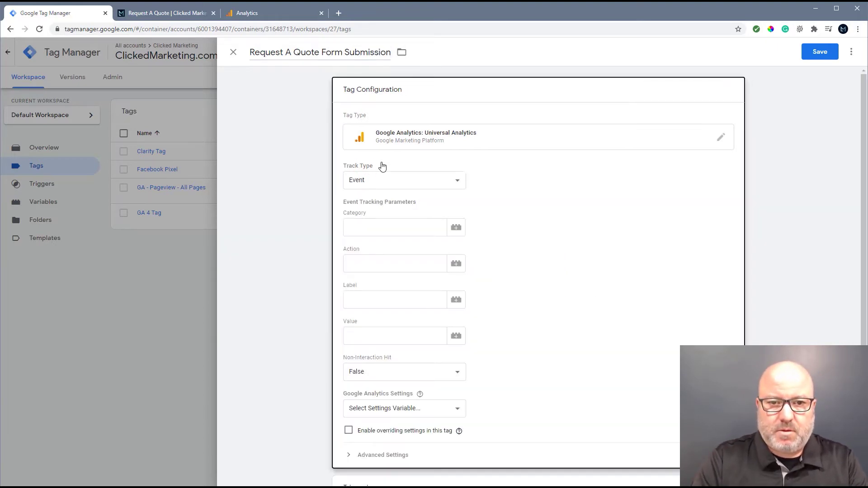
{"action": "left_click", "coordinate": [391, 232]}
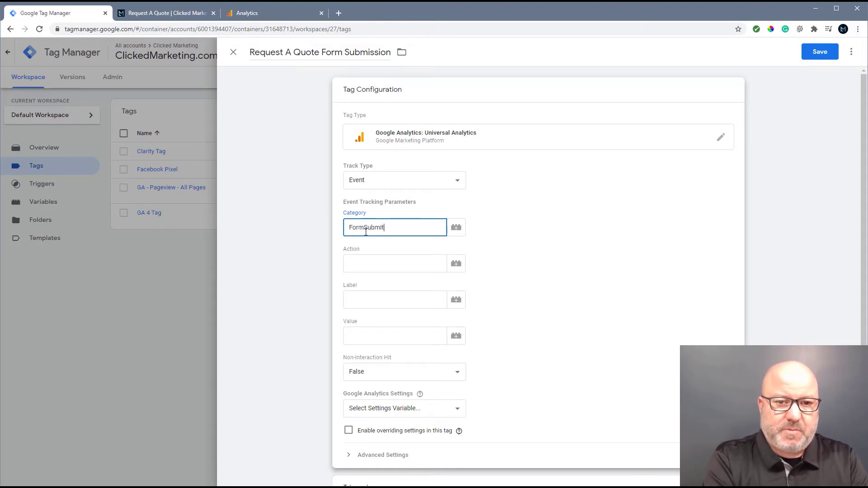
{"action": "left_click", "coordinate": [377, 267]}
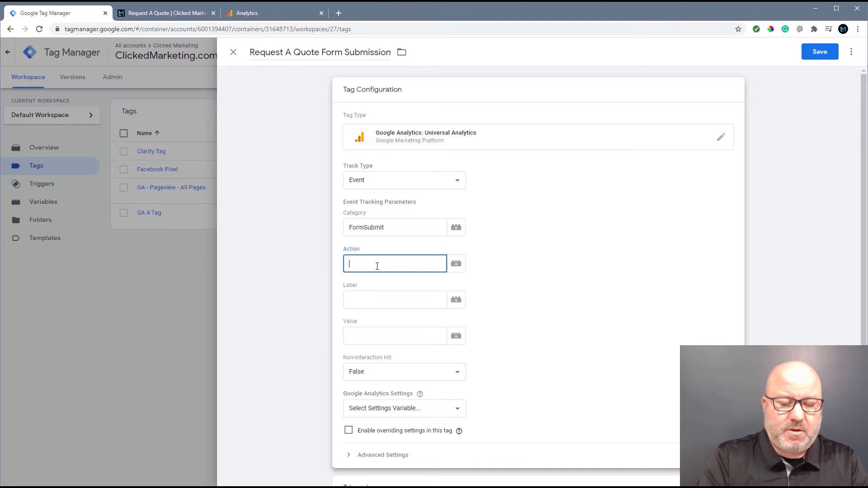
{"action": "type", "text": "Re"}
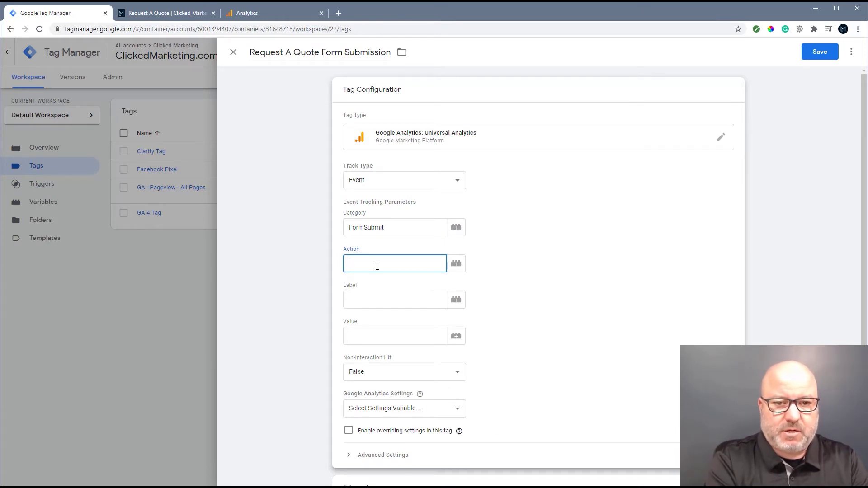
{"action": "type", "text": "QuoteReq"}
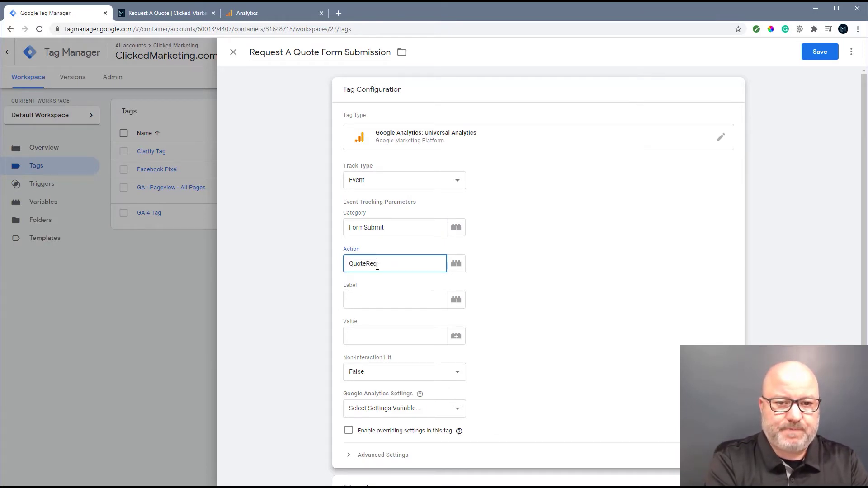
{"action": "type", "text": "uest"}
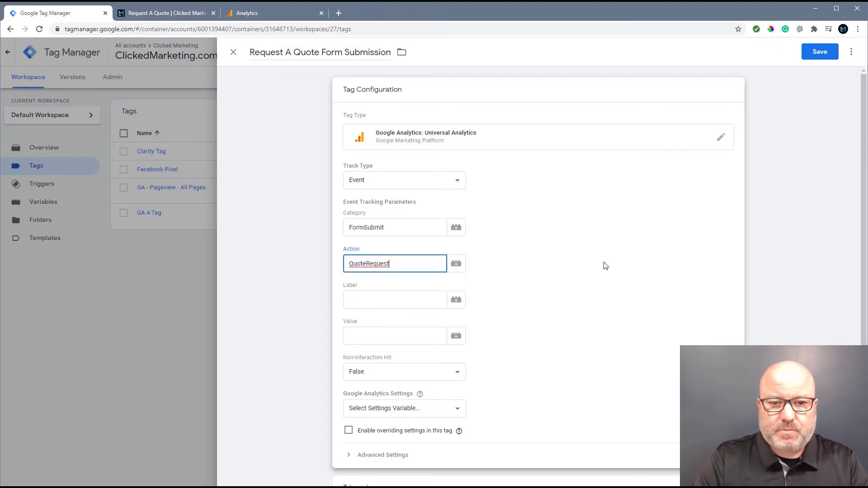
{"action": "left_click", "coordinate": [604, 263]}
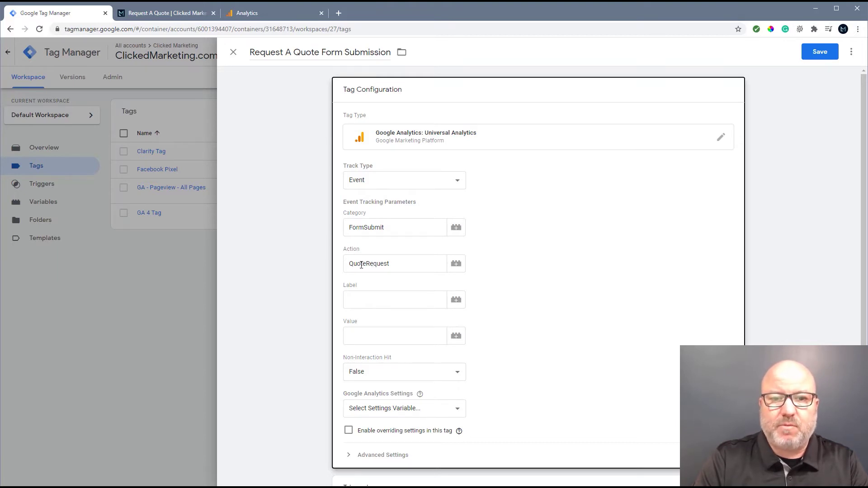
{"action": "scroll", "coordinate": [562, 331], "scroll_direction": "down", "scroll_amount": 1}
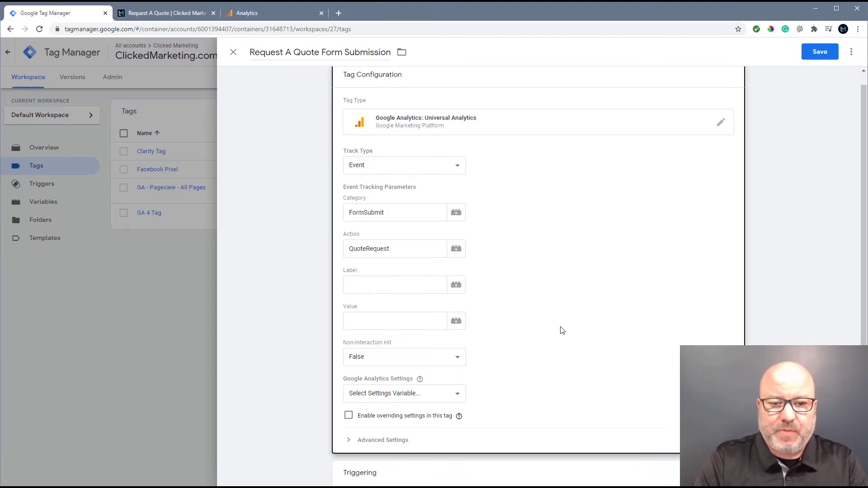
{"action": "scroll", "coordinate": [562, 330], "scroll_direction": "down", "scroll_amount": 3}
Step: Use the existing Universal Analytics settings variable, fire on Trigger Request A Quote Form, and save the tag
{"action": "left_click", "coordinate": [388, 283]}
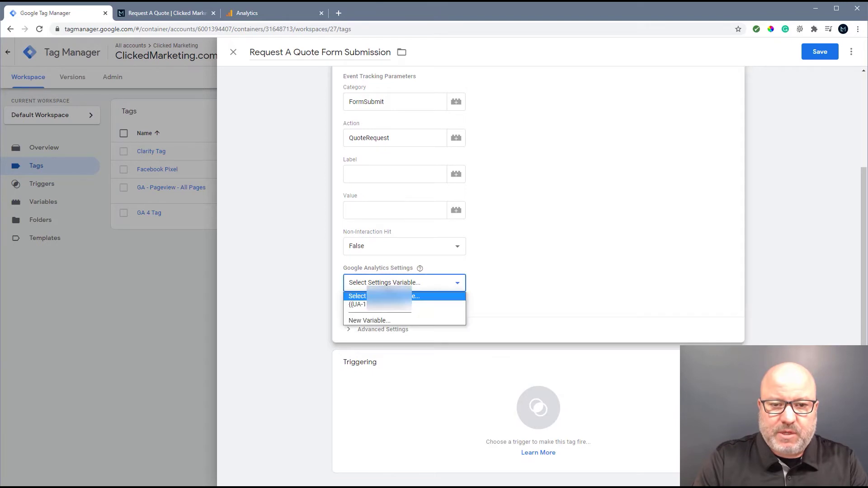
{"action": "left_click", "coordinate": [369, 306]}
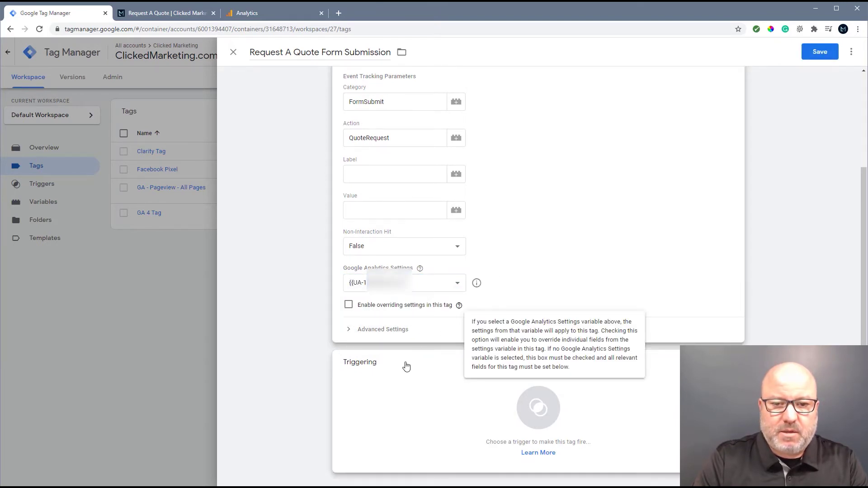
{"action": "left_click", "coordinate": [546, 419]}
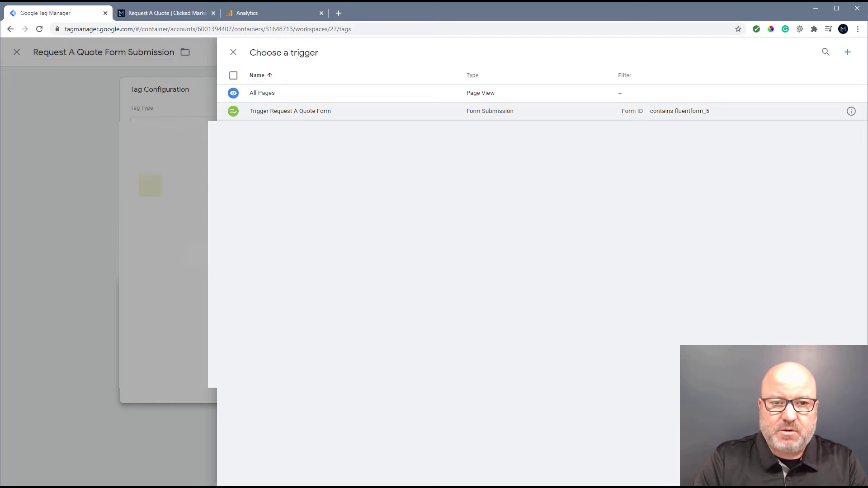
{"action": "left_click", "coordinate": [292, 115]}
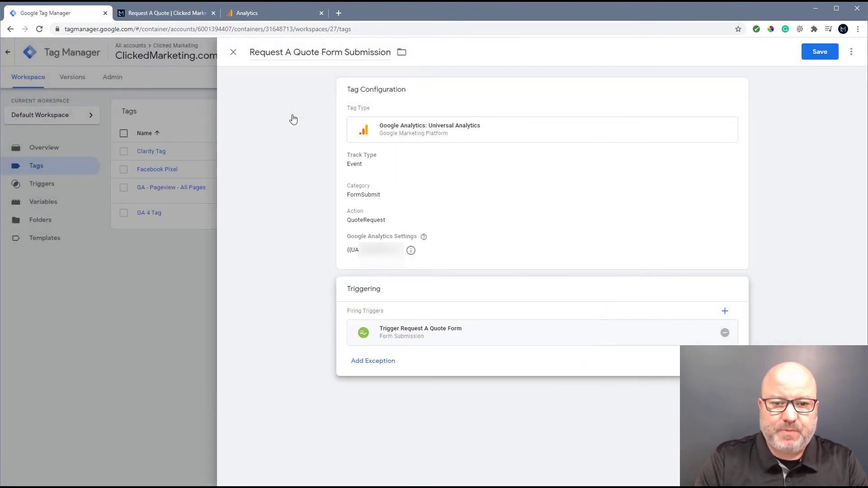
{"action": "left_click", "coordinate": [820, 53]}
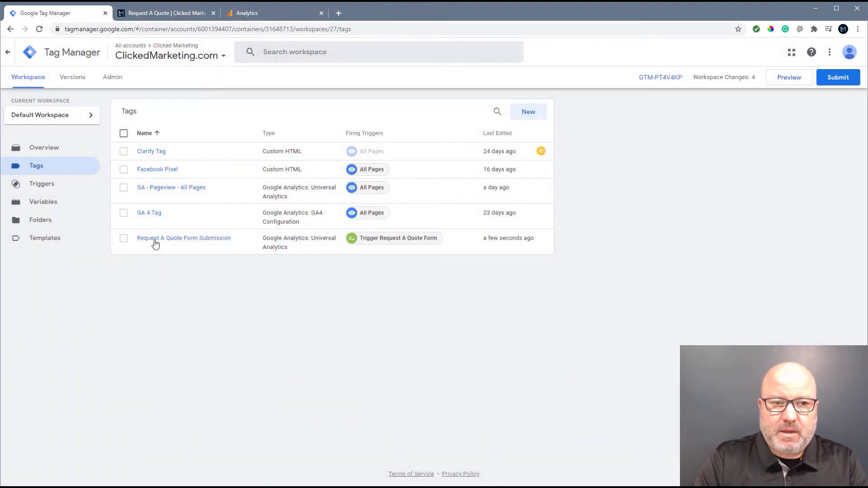
Step: Launch preview and connect Tag Assistant to the Request a Quote page, bringing its window into view
{"action": "left_click", "coordinate": [787, 77]}
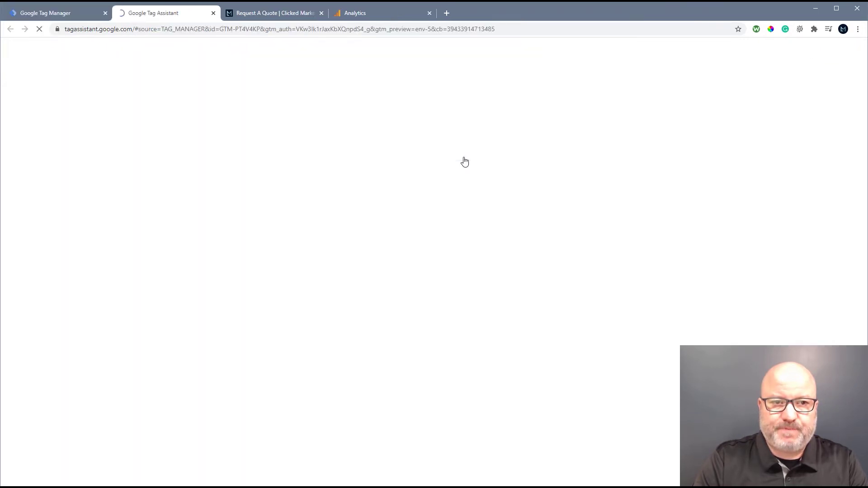
{"action": "left_click", "coordinate": [434, 281]}
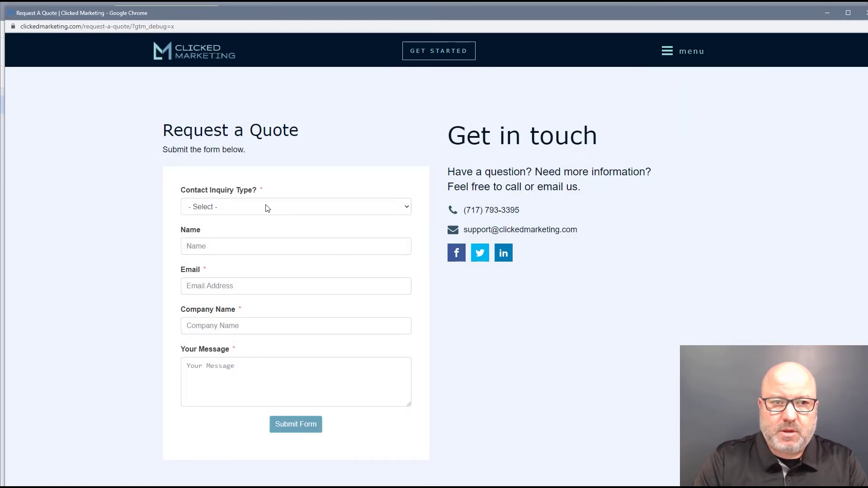
{"action": "left_click_drag", "start_coordinate": [232, 22], "coordinate": [529, 280]}
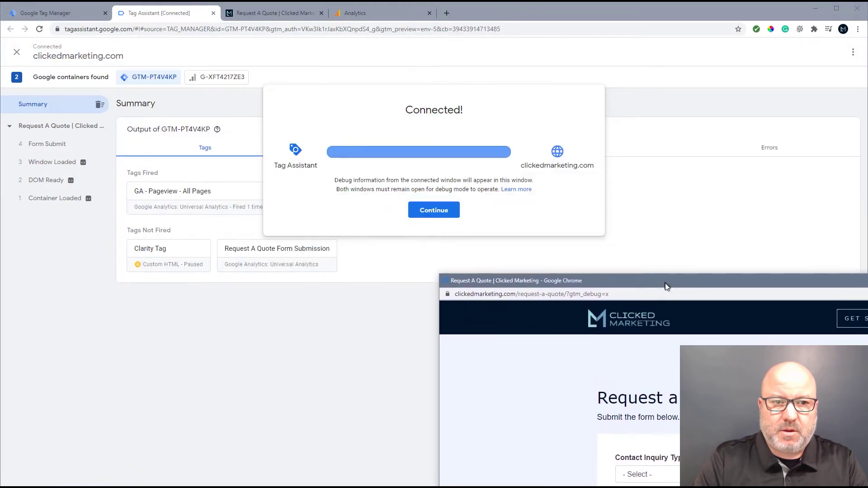
{"action": "left_click", "coordinate": [436, 208]}
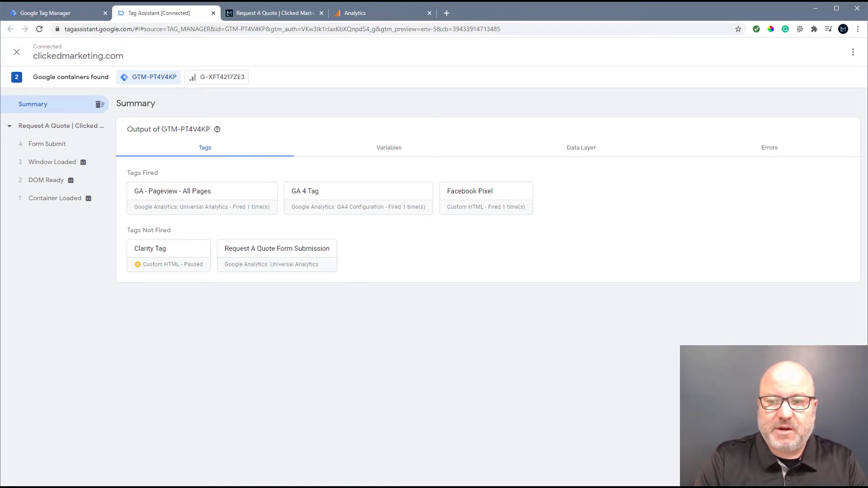
{"action": "left_click_drag", "start_coordinate": [867, 452], "coordinate": [510, 4]}
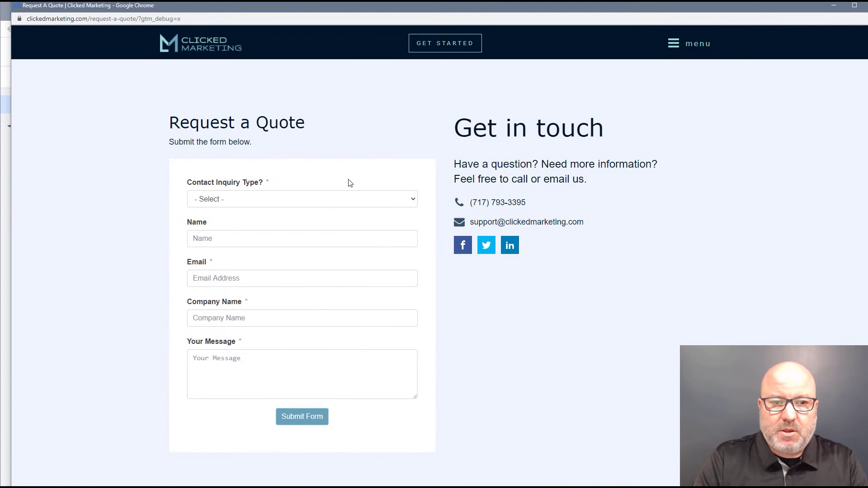
Step: Choose Consulting & Services as the inquiry type and fill Name and Email with test values
{"action": "left_click", "coordinate": [294, 199]}
{"action": "left_click", "coordinate": [272, 231]}
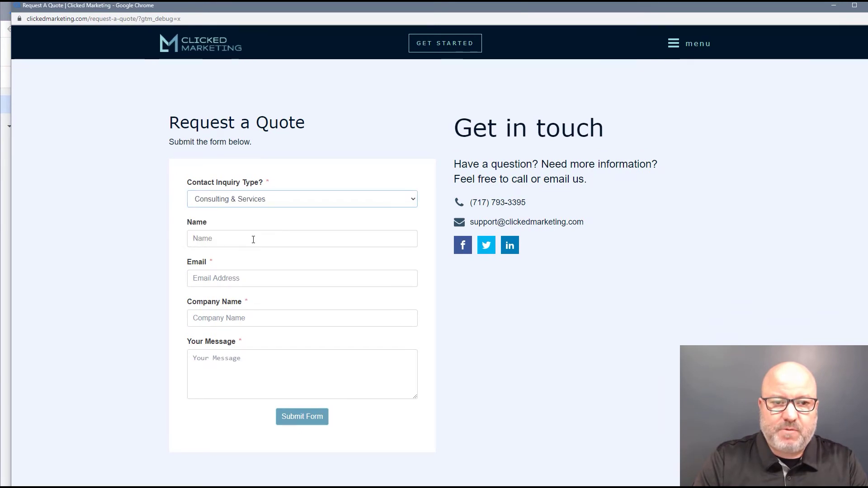
{"action": "left_click", "coordinate": [253, 240]}
{"action": "type", "text": "test"}
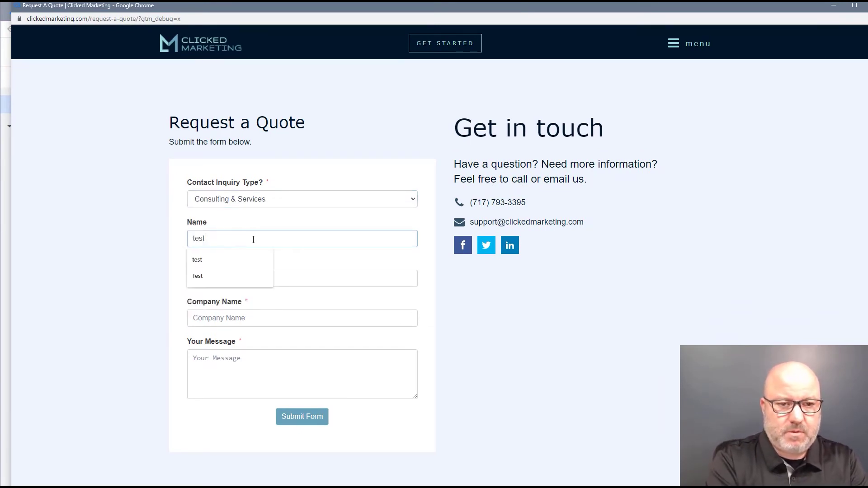
{"action": "key", "text": "Tab"}
{"action": "type", "text": "test"}
{"action": "key", "text": "Down"}
{"action": "key", "text": "Return"}
Step: Enter company Test Inc and message 'test', submit the form, and shrink the window to reveal Tag Assistant
{"action": "key", "text": "Tab"}
{"action": "type", "text": "t"}
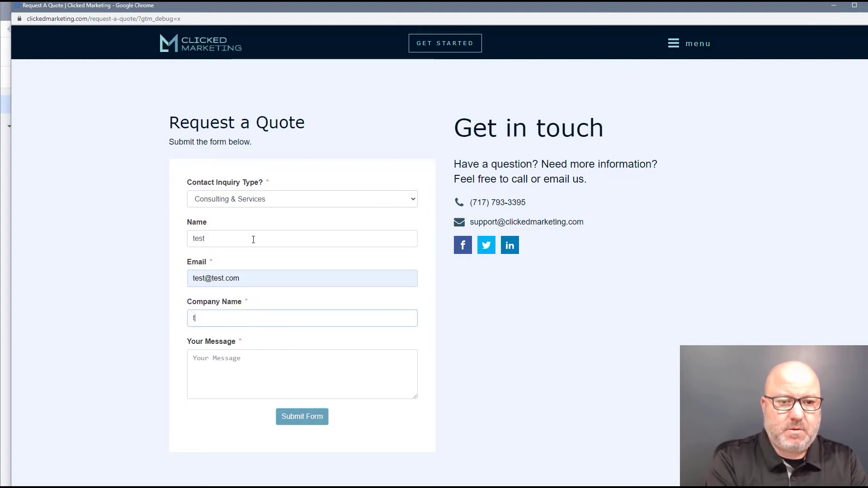
{"action": "type", "text": "es"}
{"action": "key", "text": "Down"}
{"action": "key", "text": "Return"}
{"action": "key", "text": "Tab"}
{"action": "type", "text": "test"}
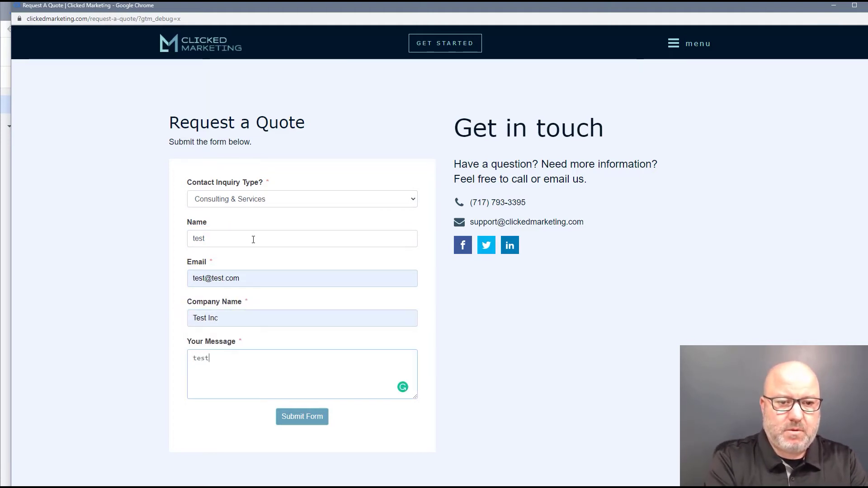
{"action": "left_click", "coordinate": [305, 420]}
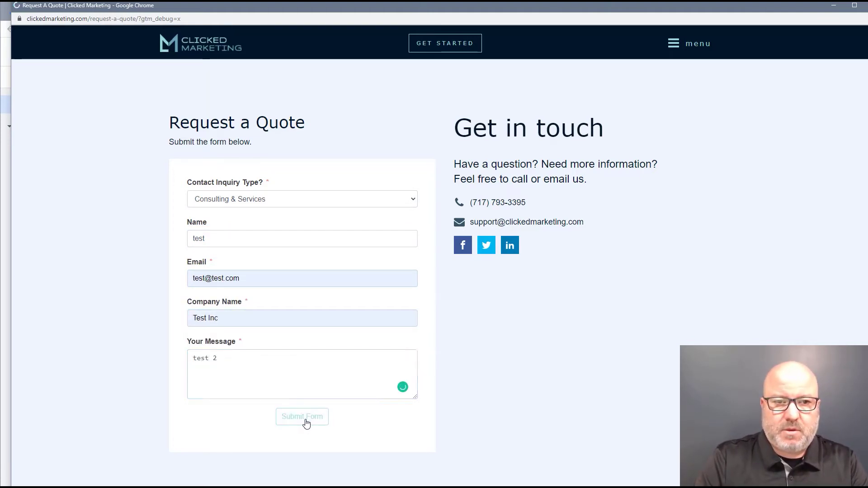
{"action": "left_click_drag", "start_coordinate": [186, 6], "coordinate": [438, 334]}
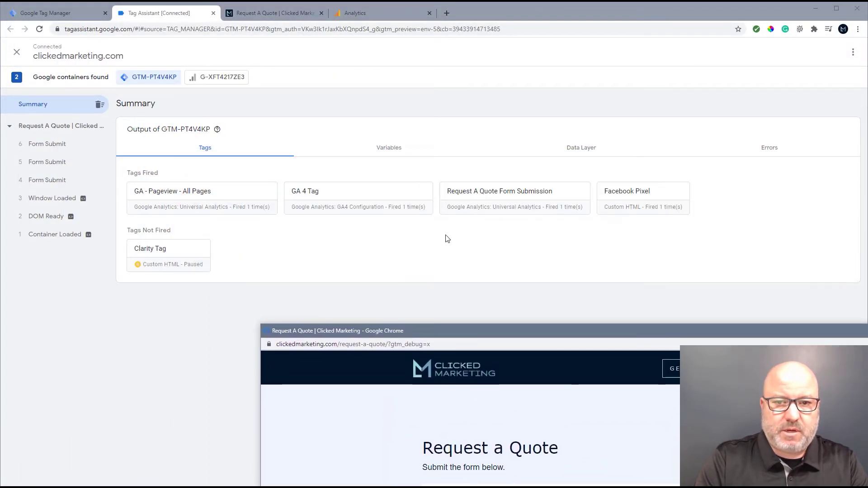
Step: Inspect the fired Request A Quote Form Submission tag's details, then minimize the website window
{"action": "left_click", "coordinate": [498, 196]}
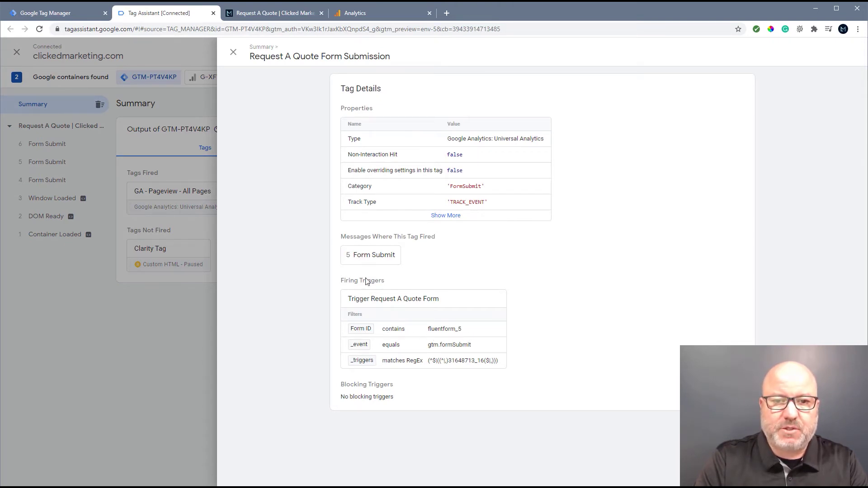
{"action": "left_click", "coordinate": [233, 51]}
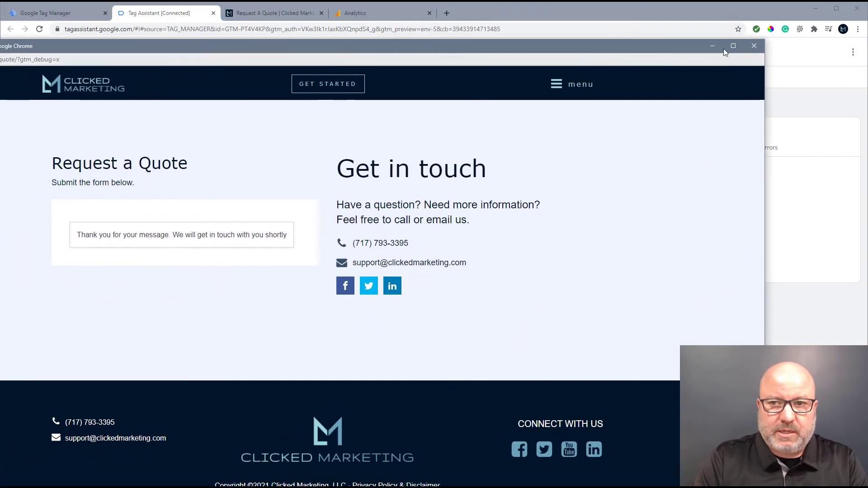
{"action": "left_click", "coordinate": [730, 47]}
Step: Close Tag Assistant and publish the workspace changes as Version 26 without a description
{"action": "left_click", "coordinate": [213, 13]}
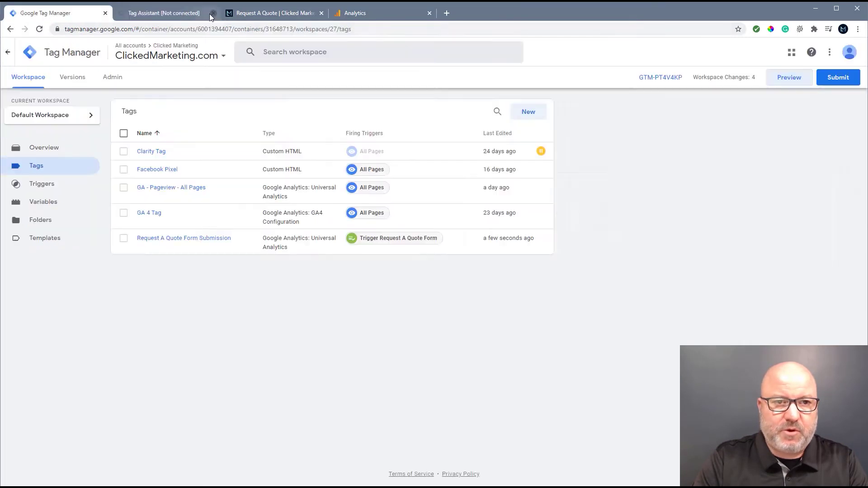
{"action": "left_click", "coordinate": [839, 79]}
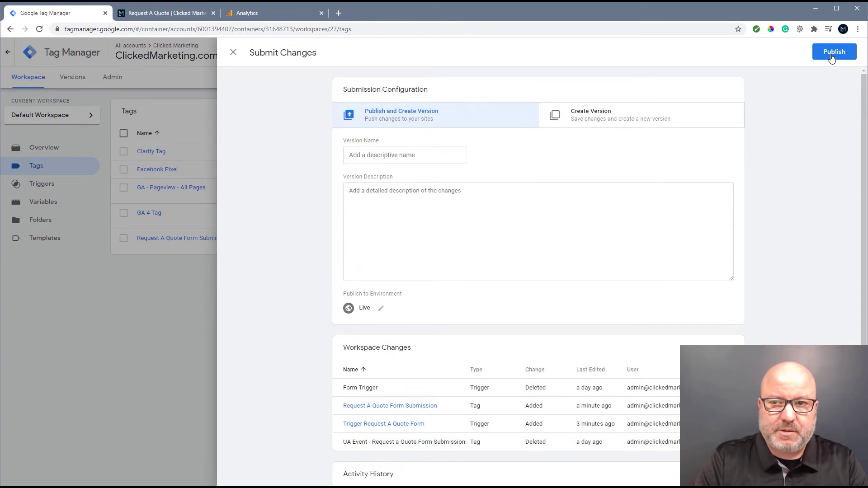
{"action": "left_click", "coordinate": [832, 58]}
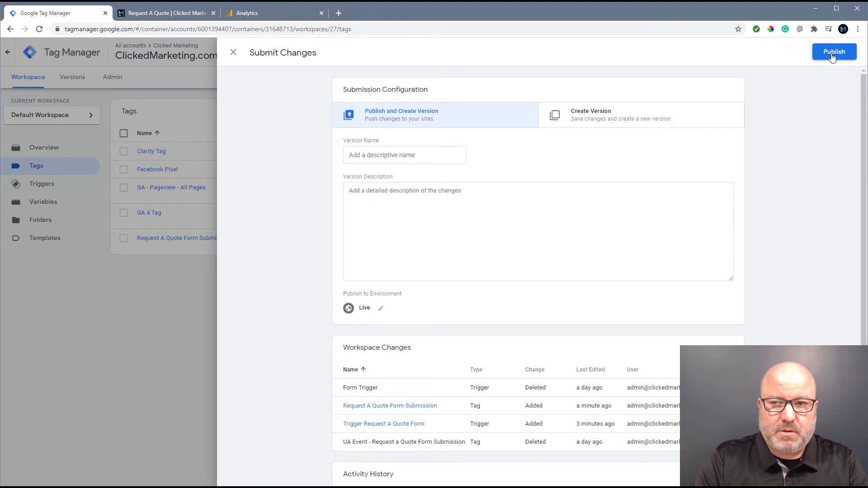
{"action": "left_click", "coordinate": [833, 52]}
{"action": "left_click", "coordinate": [514, 306]}
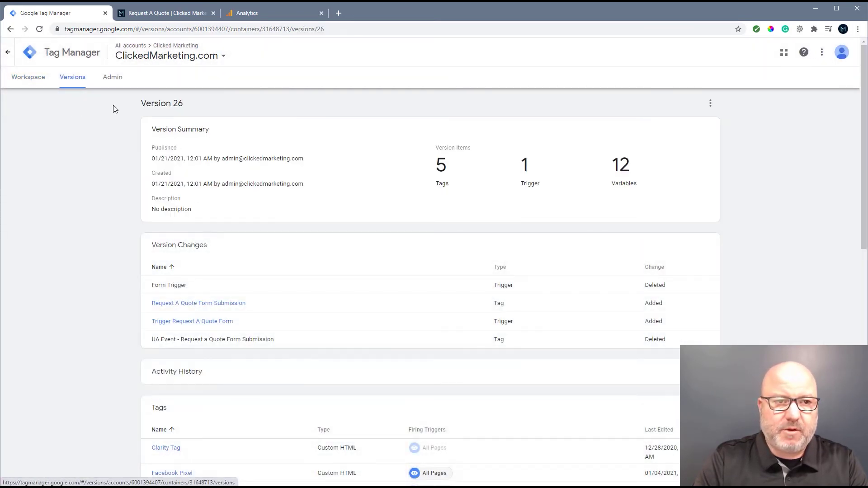
Step: Return to the workspace's Tags list, then switch to the Google Analytics tab
{"action": "left_click", "coordinate": [25, 79]}
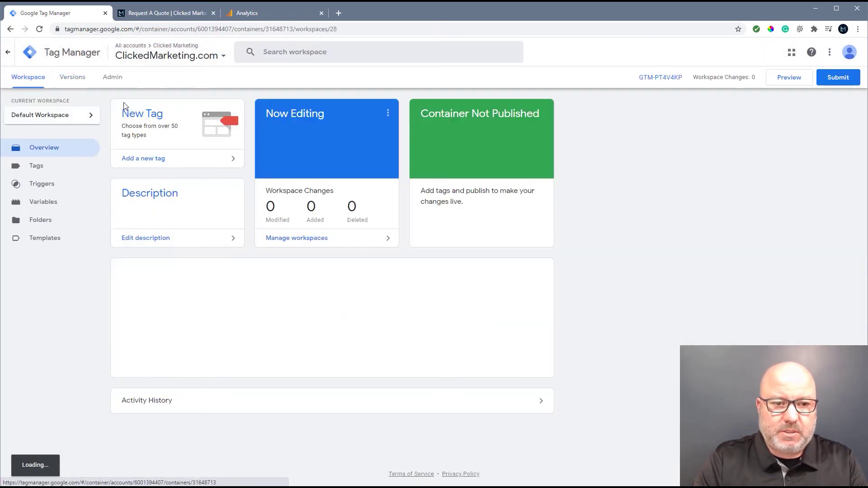
{"action": "left_click", "coordinate": [70, 175]}
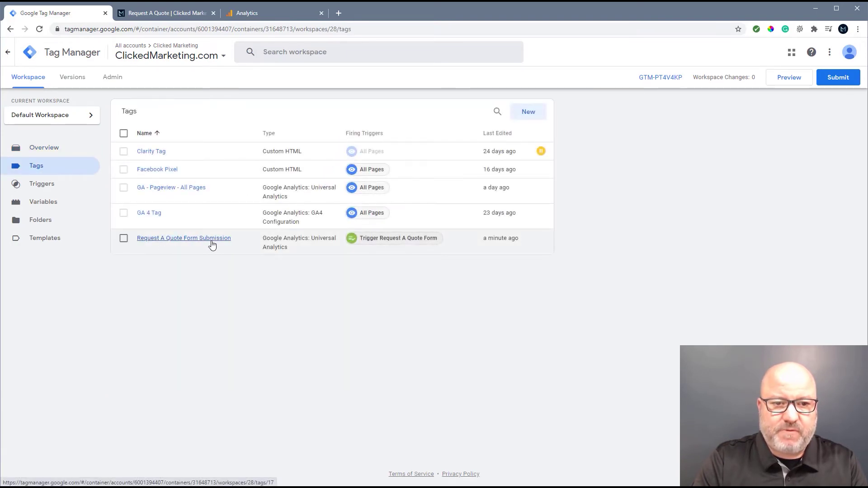
{"action": "left_click", "coordinate": [267, 15]}
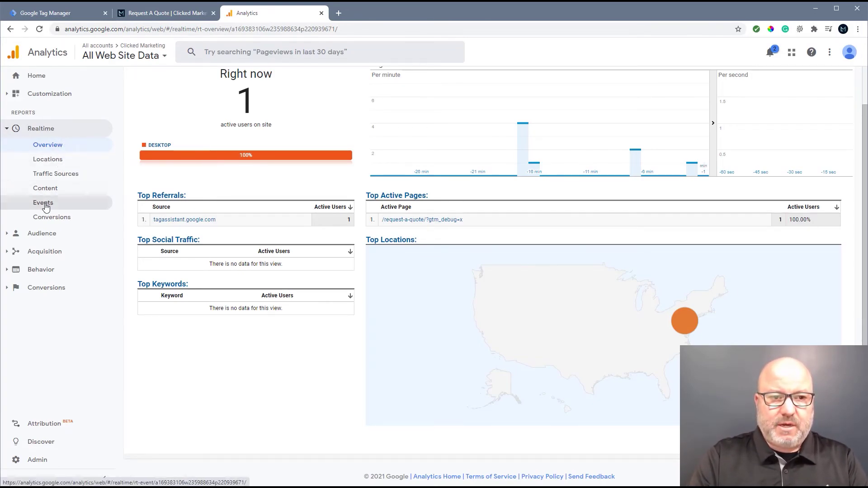
Step: Switch to the Request A Quote | Clicked Marketing browser tab
{"action": "left_click", "coordinate": [173, 16]}
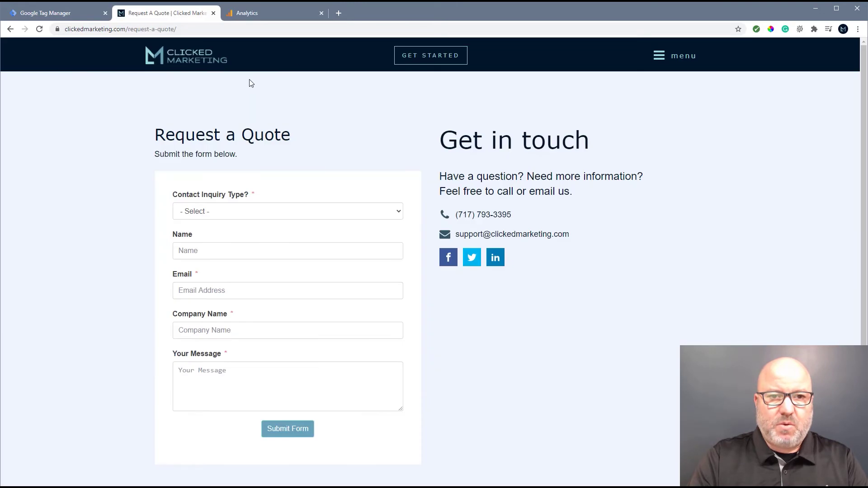
Step: Reload the quote page, choose Support as the inquiry type and enter 'test' as the name
{"action": "left_click", "coordinate": [39, 30]}
{"action": "left_click", "coordinate": [215, 214]}
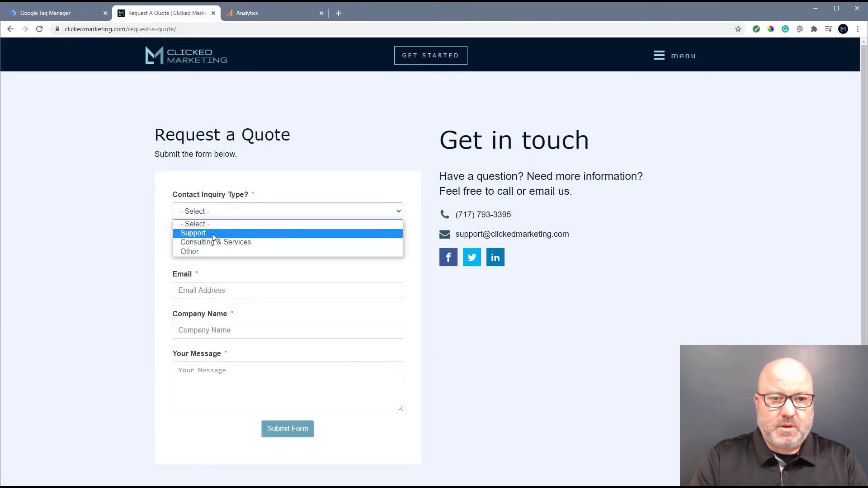
{"action": "left_click", "coordinate": [214, 235]}
{"action": "left_click", "coordinate": [209, 252]}
{"action": "type", "text": "Ri"}
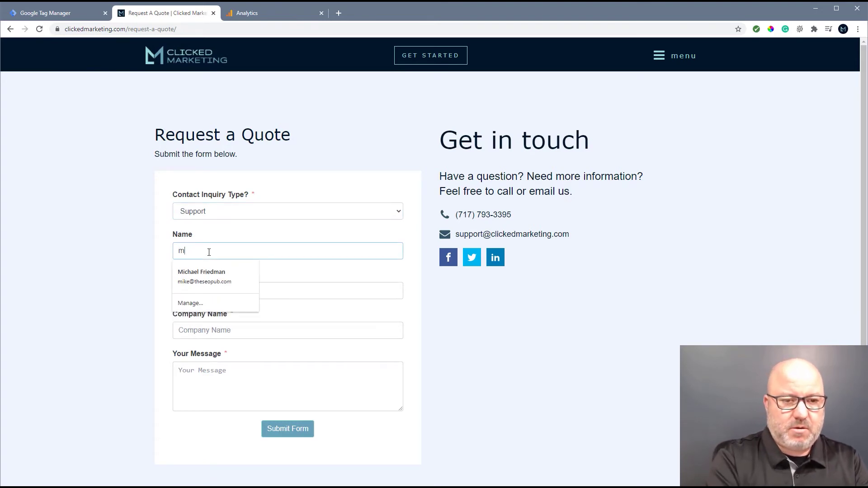
{"action": "key", "text": "BackSpace"}
{"action": "key", "text": "BackSpace"}
{"action": "type", "text": "test"}
Step: Fill the test email, company Test Inc and message 'test', submit, and return to Analytics
{"action": "key", "text": "Tab"}
{"action": "type", "text": "test"}
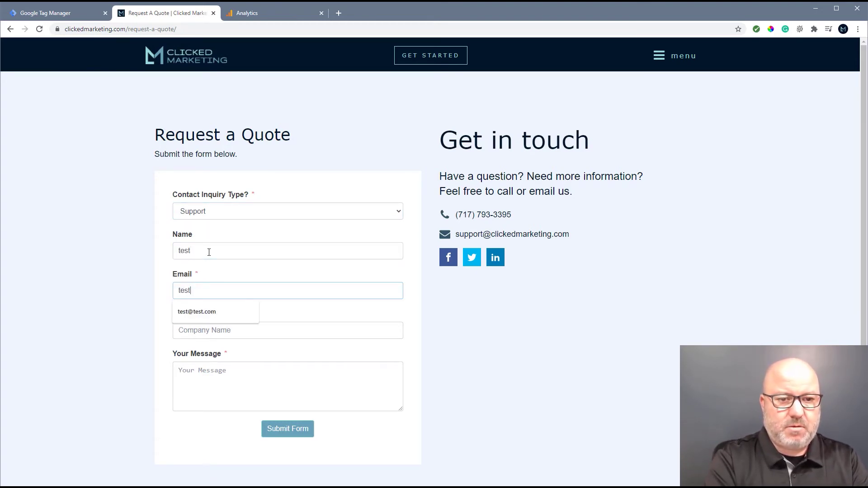
{"action": "key", "text": "Down"}
{"action": "key", "text": "Tab"}
{"action": "type", "text": "Te"}
{"action": "key", "text": "Down"}
{"action": "key", "text": "Tab"}
{"action": "type", "text": "test"}
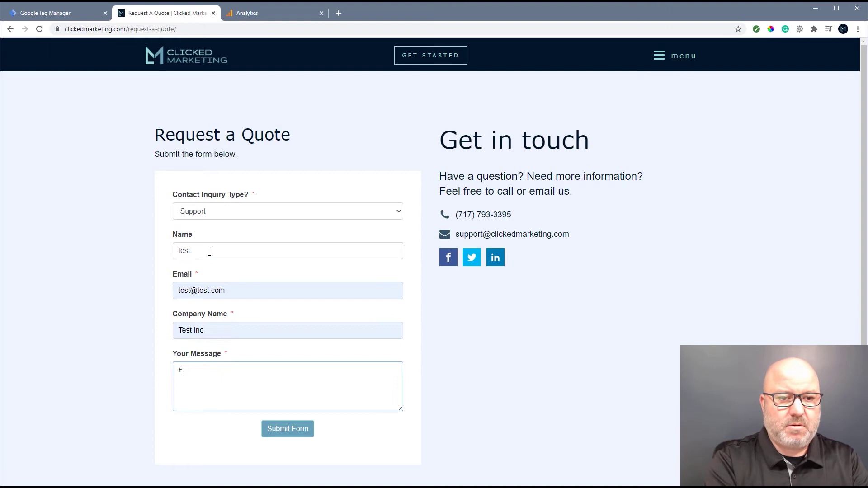
{"action": "left_click", "coordinate": [294, 433]}
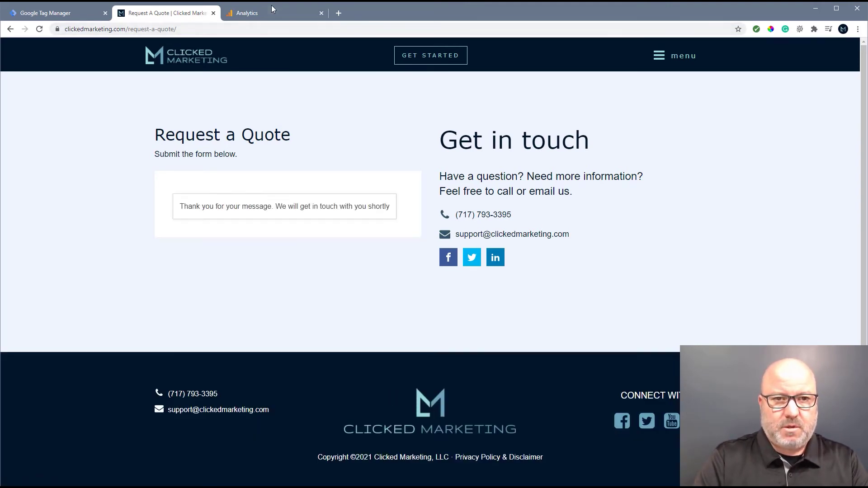
{"action": "left_click", "coordinate": [277, 14]}
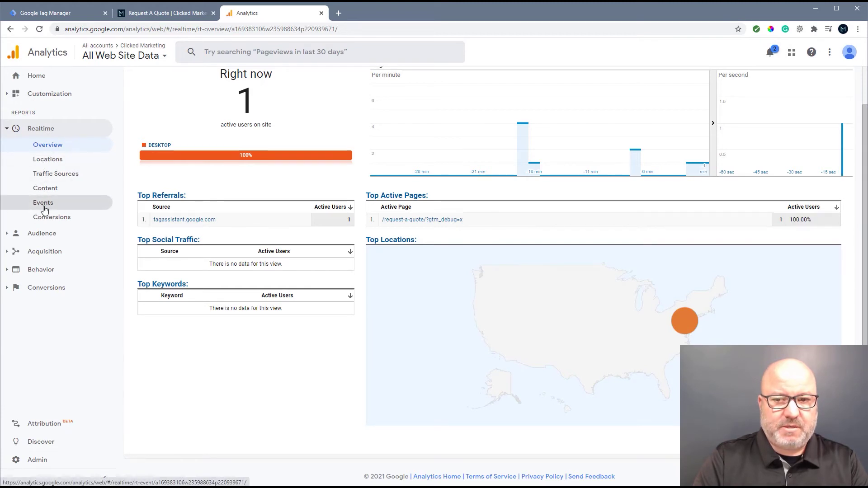
Step: Check the FormSubmit / QuoteRequest event in Realtime Events, then go to Admin
{"action": "left_click", "coordinate": [44, 208]}
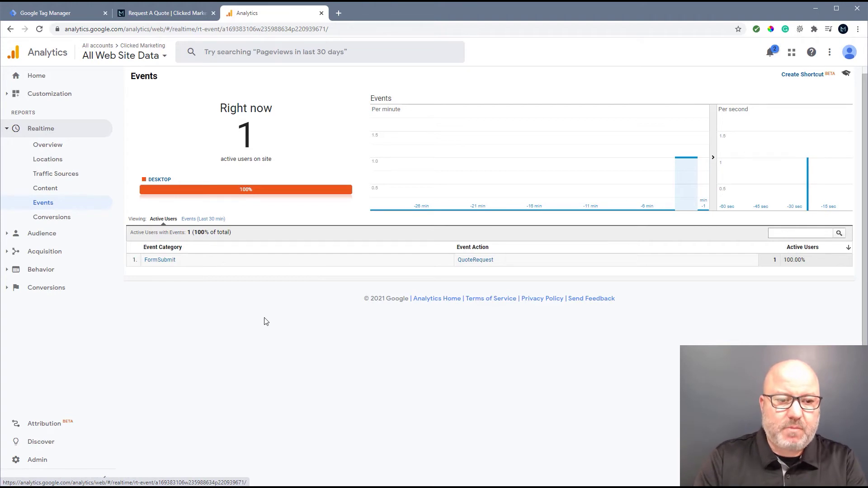
{"action": "left_click", "coordinate": [24, 468]}
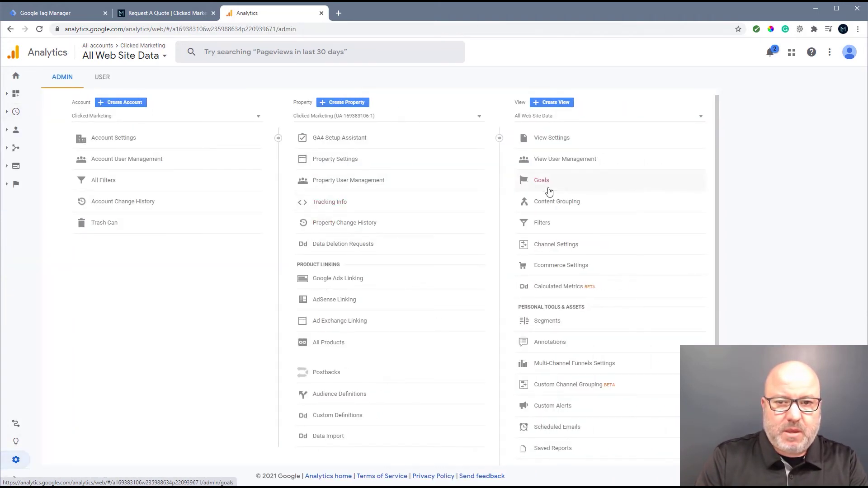
Step: Start a new custom goal from the Goals list in Admin
{"action": "left_click", "coordinate": [586, 182]}
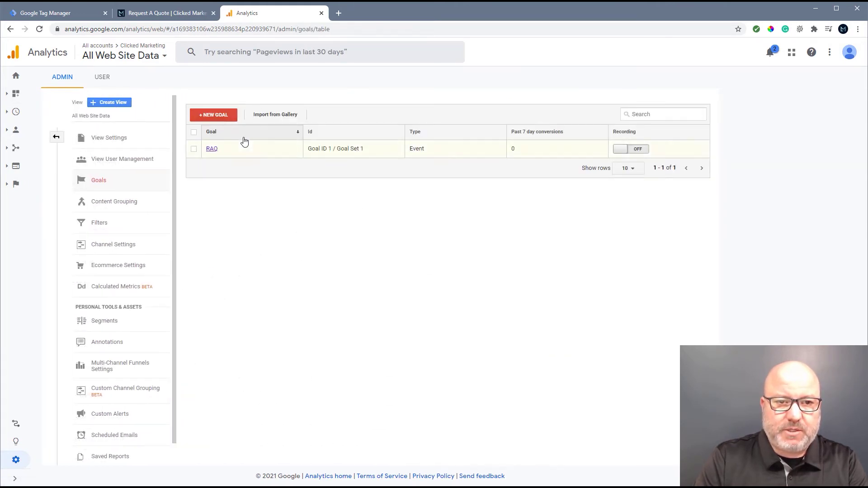
{"action": "left_click", "coordinate": [216, 117]}
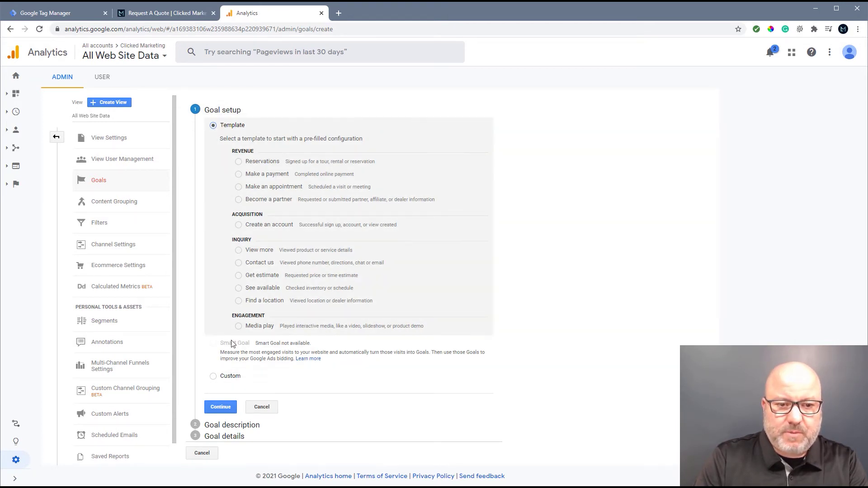
{"action": "left_click", "coordinate": [214, 378]}
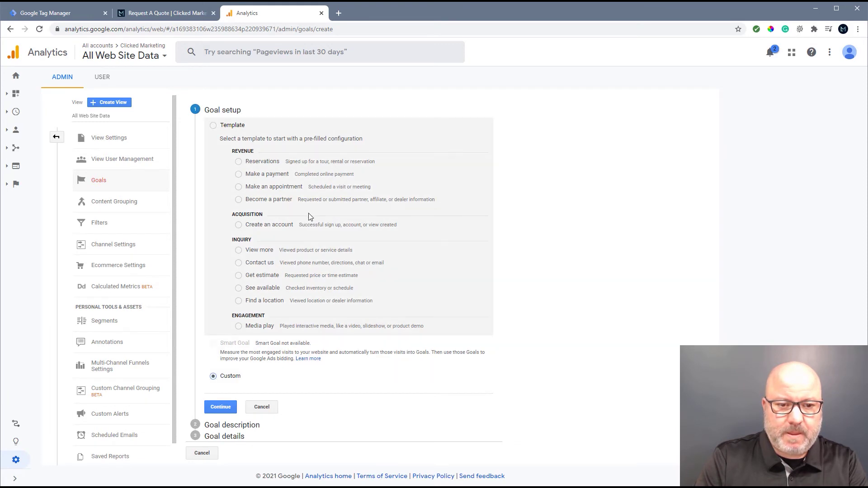
{"action": "left_click", "coordinate": [220, 407]}
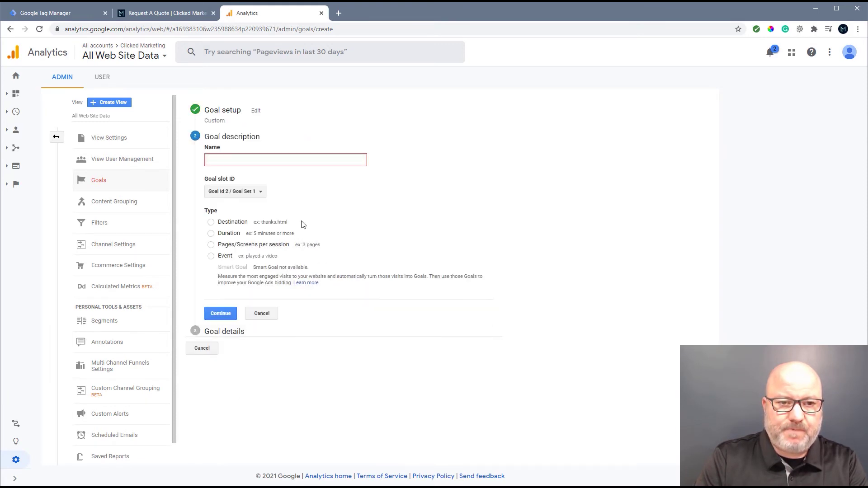
Step: Name the goal 'Request A Quote', set its type to Event, and continue to Goal details
{"action": "left_click", "coordinate": [227, 161]}
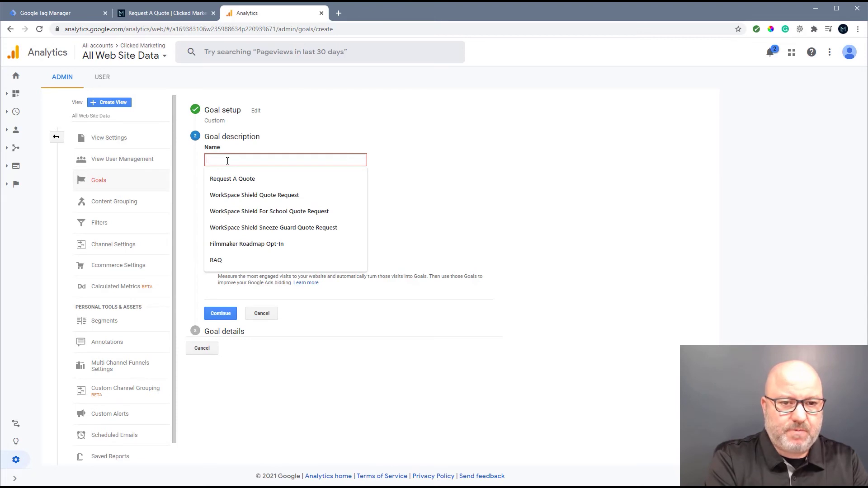
{"action": "type", "text": "Request A Quote"}
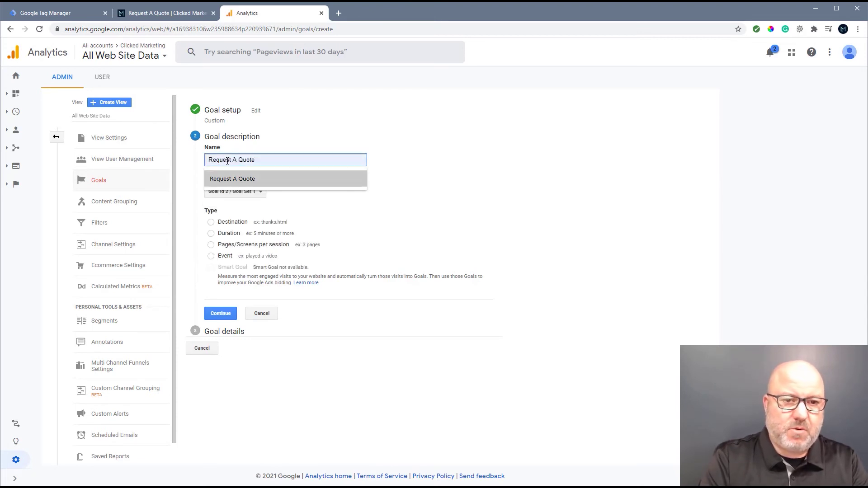
{"action": "left_click", "coordinate": [232, 179]}
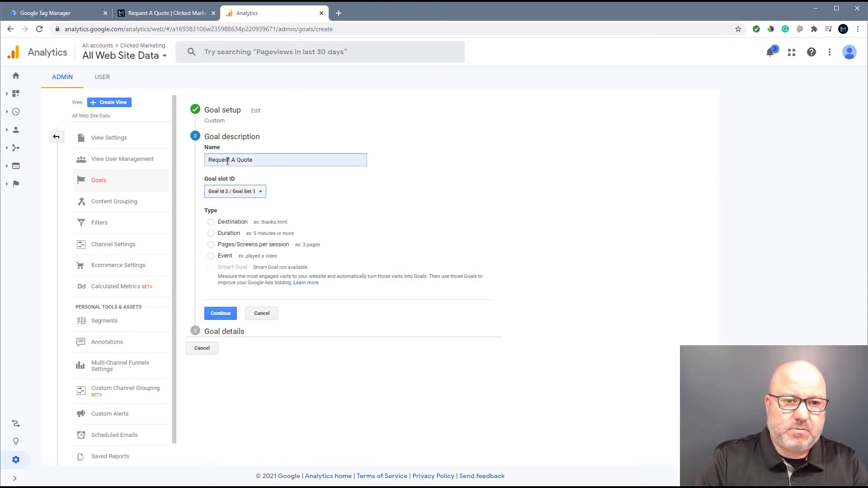
{"action": "left_click", "coordinate": [211, 256]}
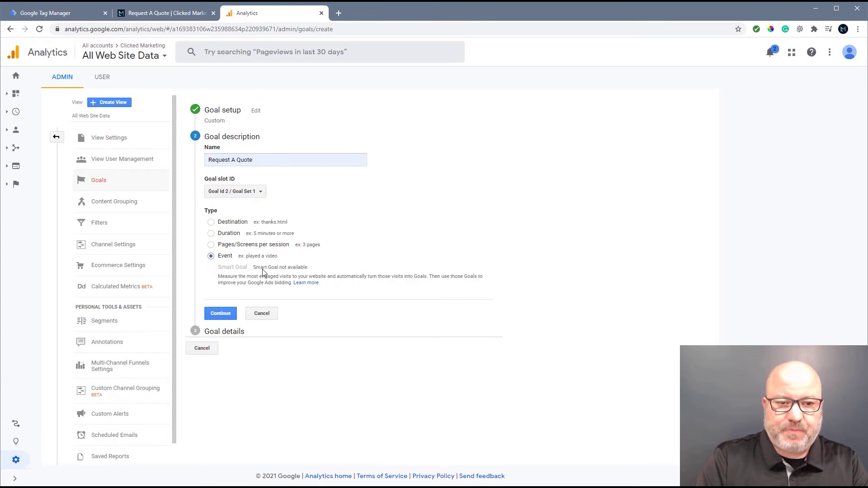
{"action": "left_click", "coordinate": [221, 314]}
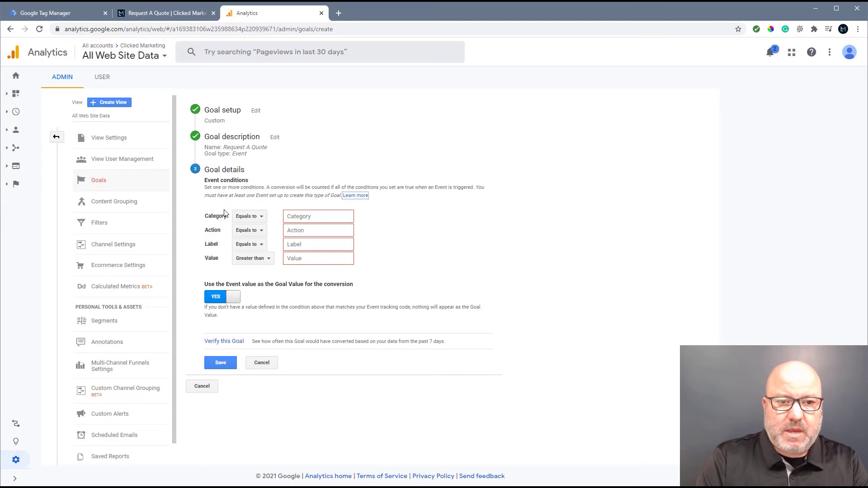
Step: Copy the FormSubmit category from the Request A Quote Form Submission tag's configuration, then return to Analytics
{"action": "left_click", "coordinate": [42, 13]}
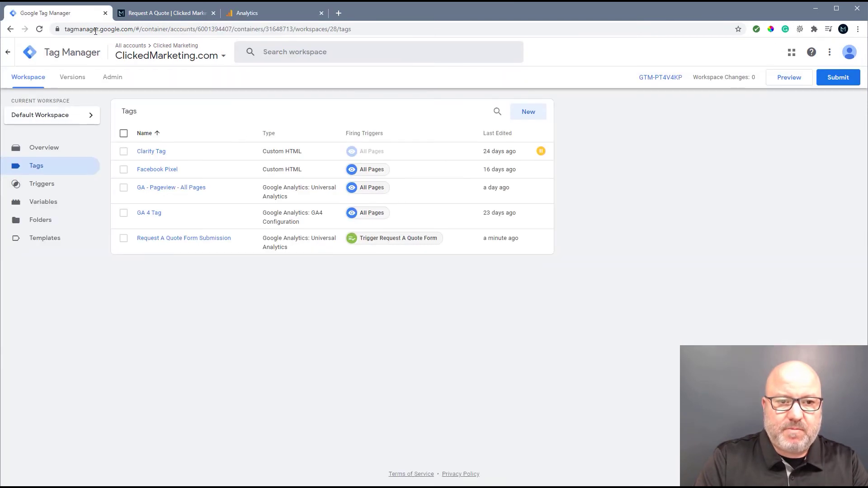
{"action": "left_click", "coordinate": [183, 241]}
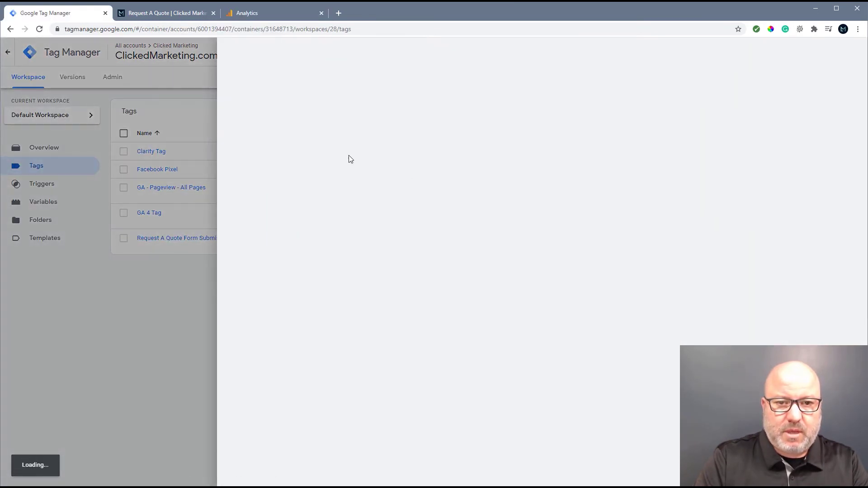
{"action": "left_click", "coordinate": [413, 139]}
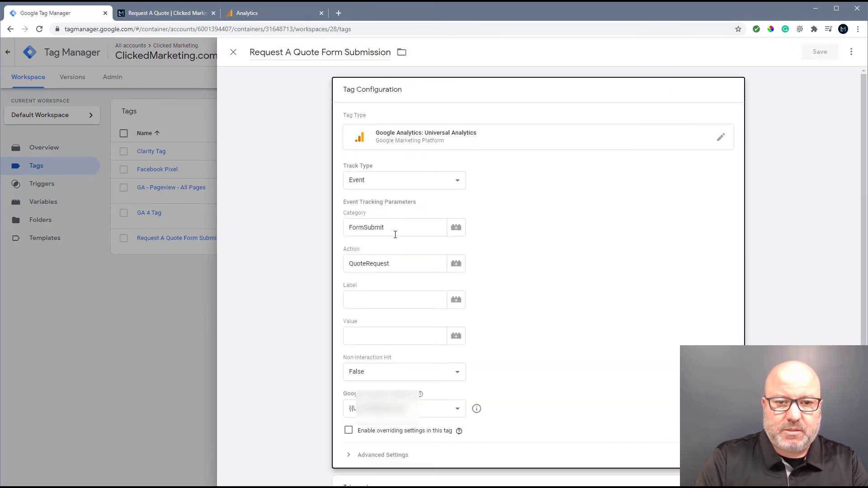
{"action": "left_click_drag", "start_coordinate": [395, 234], "coordinate": [344, 227]}
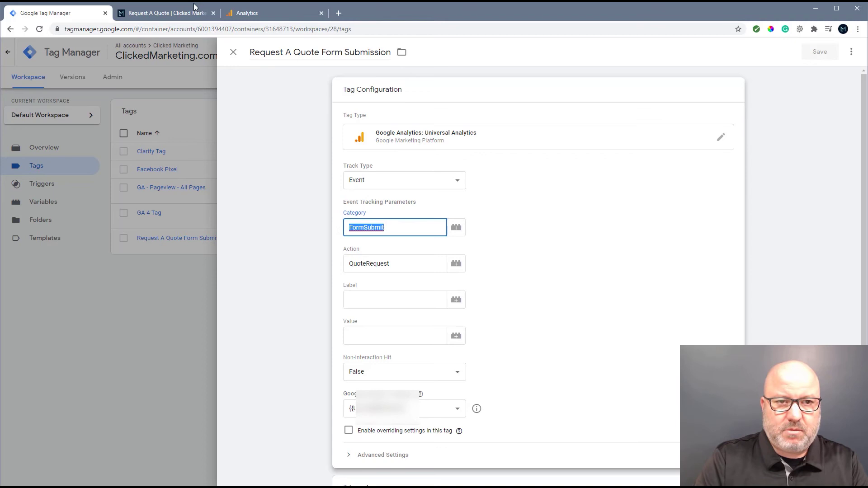
{"action": "left_click", "coordinate": [235, 13]}
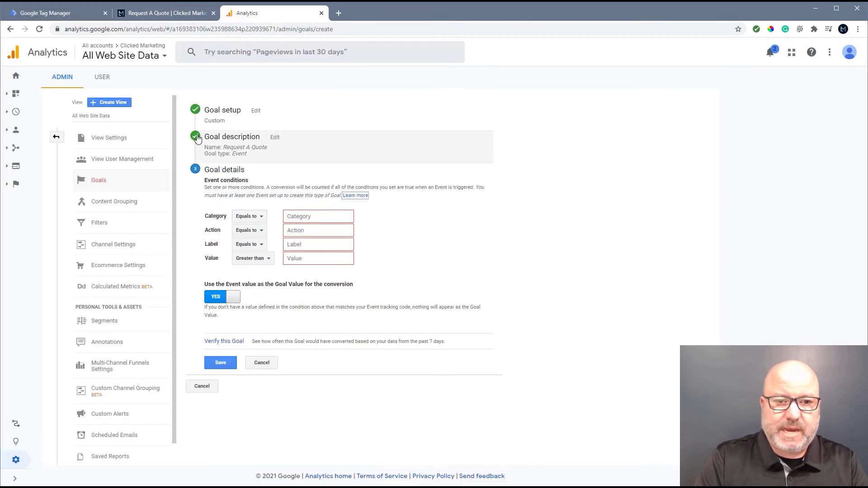
Step: Set the goal conditions to Category FormSubmit and Action QuoteRequest and save the goal
{"action": "left_click", "coordinate": [321, 218]}
{"action": "type", "text": "FormSubmit"}
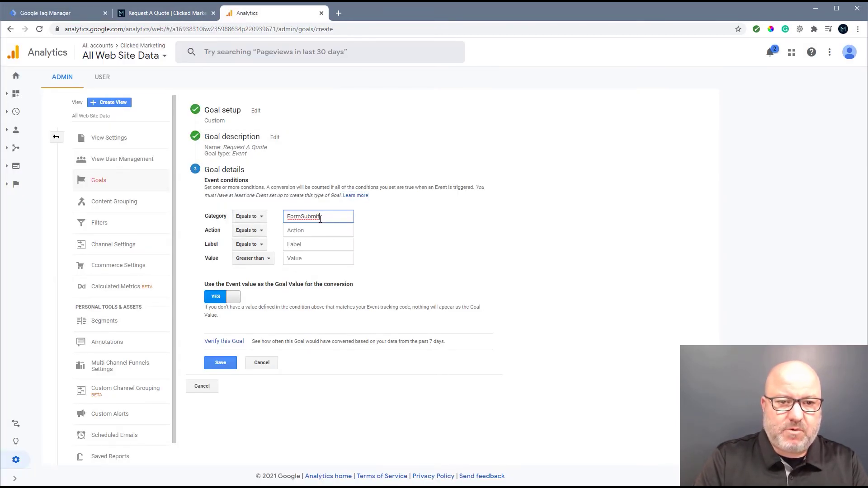
{"action": "left_click", "coordinate": [316, 231]}
{"action": "type", "text": "Qu"}
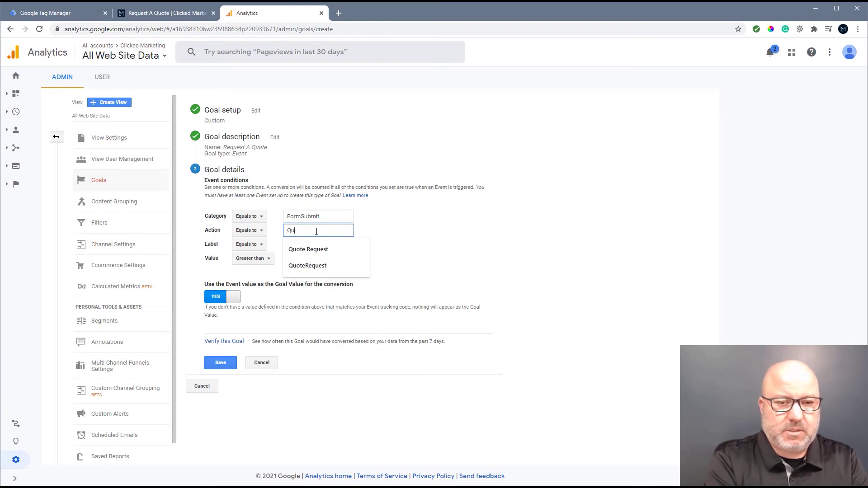
{"action": "type", "text": "oteRequ"}
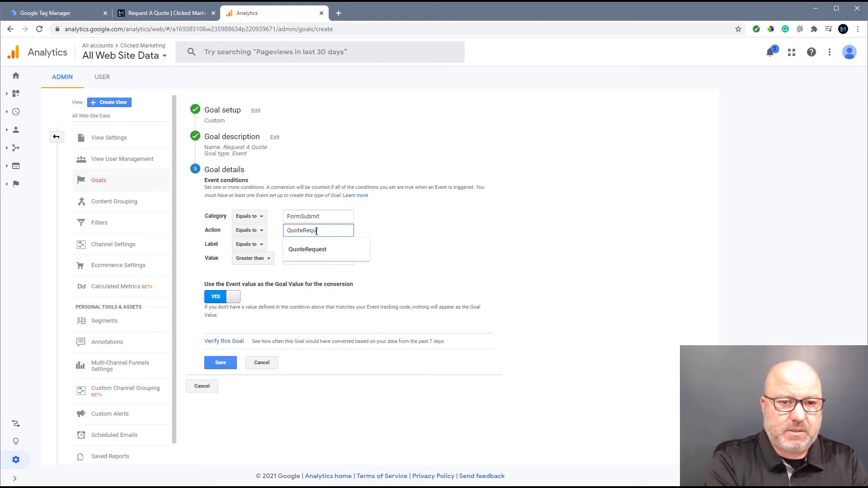
{"action": "type", "text": "est"}
{"action": "left_click", "coordinate": [407, 234]}
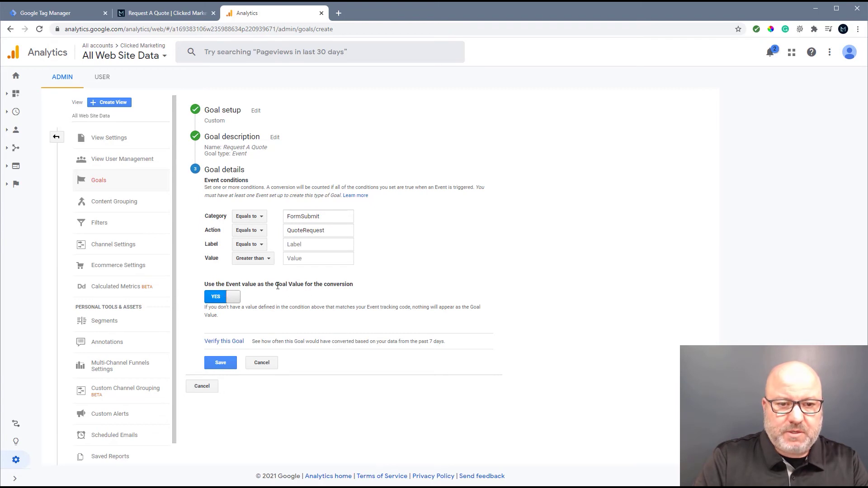
{"action": "left_click", "coordinate": [226, 365]}
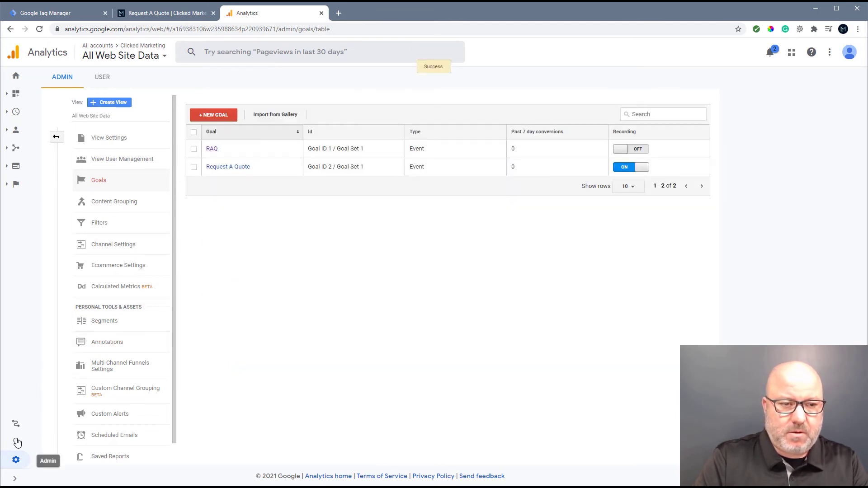
Step: Open the Realtime Conversions report from the left navigation
{"action": "left_click", "coordinate": [56, 137]}
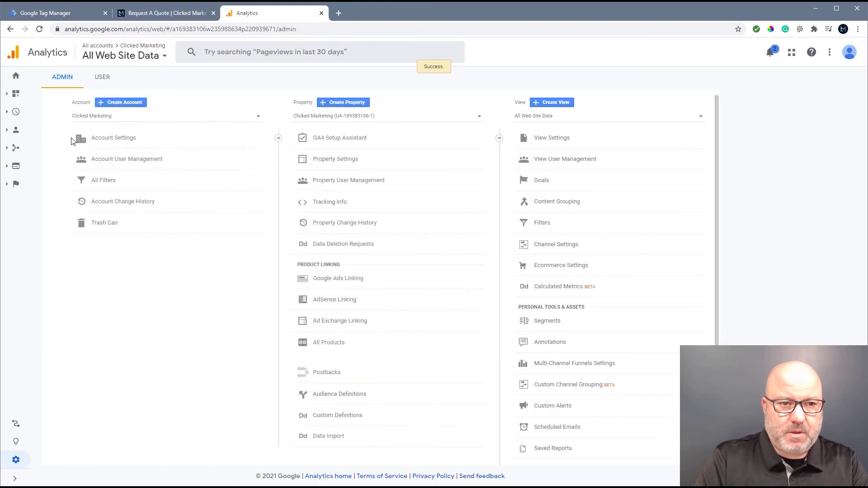
{"action": "left_click", "coordinate": [15, 111]}
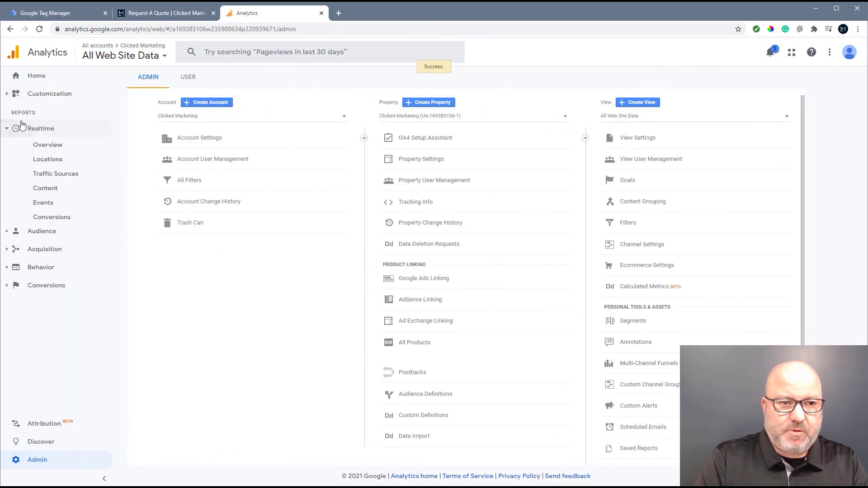
{"action": "left_click", "coordinate": [45, 203]}
{"action": "left_click", "coordinate": [52, 217]}
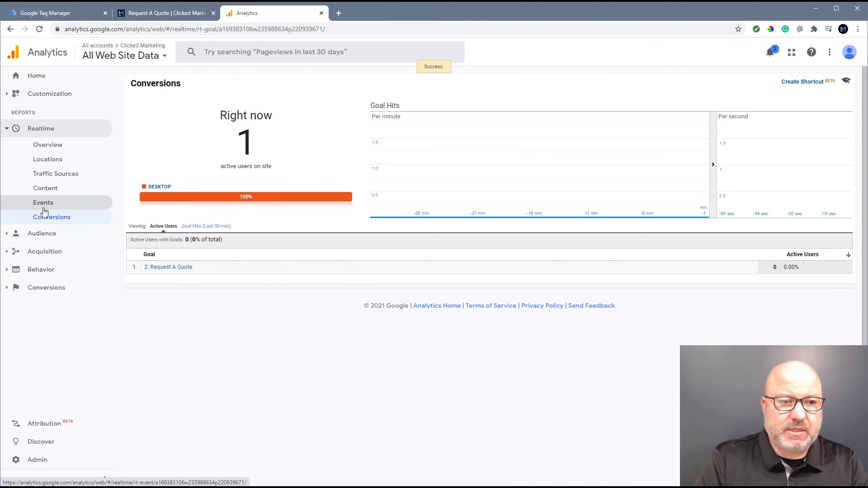
Step: Reload the Clicked Marketing quote page, choose Support, and enter 'test' as the name
{"action": "left_click", "coordinate": [149, 16]}
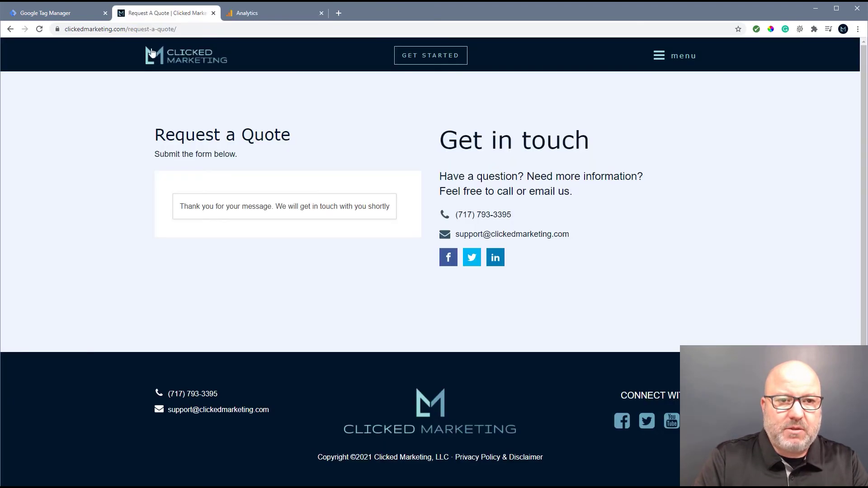
{"action": "left_click", "coordinate": [39, 29]}
{"action": "left_click", "coordinate": [216, 212]}
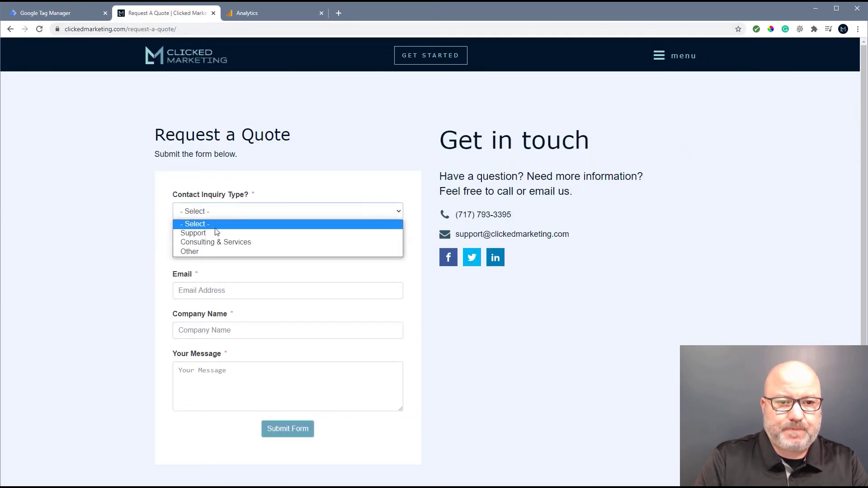
{"action": "left_click", "coordinate": [212, 233]}
{"action": "left_click", "coordinate": [216, 253]}
{"action": "type", "text": "test"}
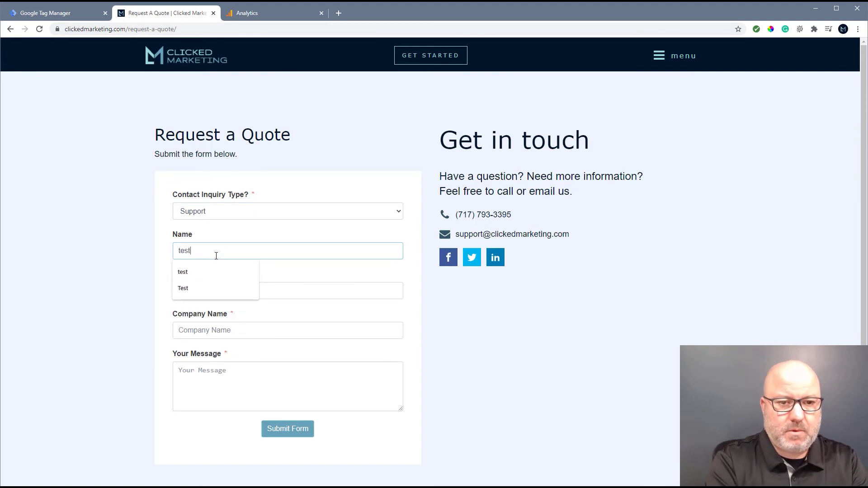
Step: Fill the test email, company Test Inc and message 'test', then submit the quote request
{"action": "key", "text": "Tab"}
{"action": "type", "text": "test"}
{"action": "key", "text": "Down"}
{"action": "key", "text": "Tab"}
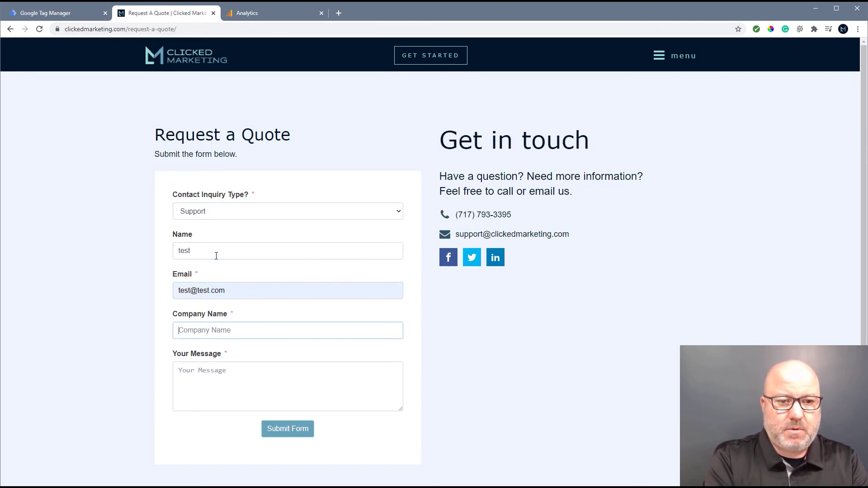
{"action": "type", "text": "test"}
{"action": "key", "text": "Down"}
{"action": "key", "text": "Return"}
{"action": "key", "text": "Tab"}
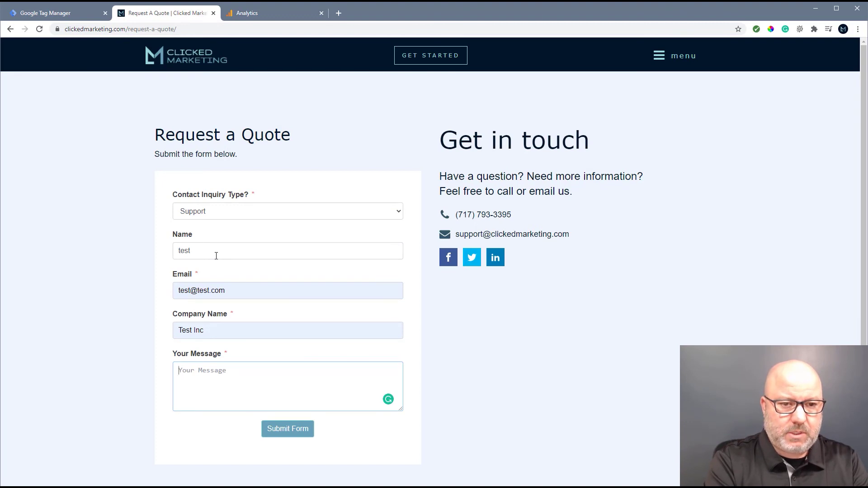
{"action": "type", "text": "test"}
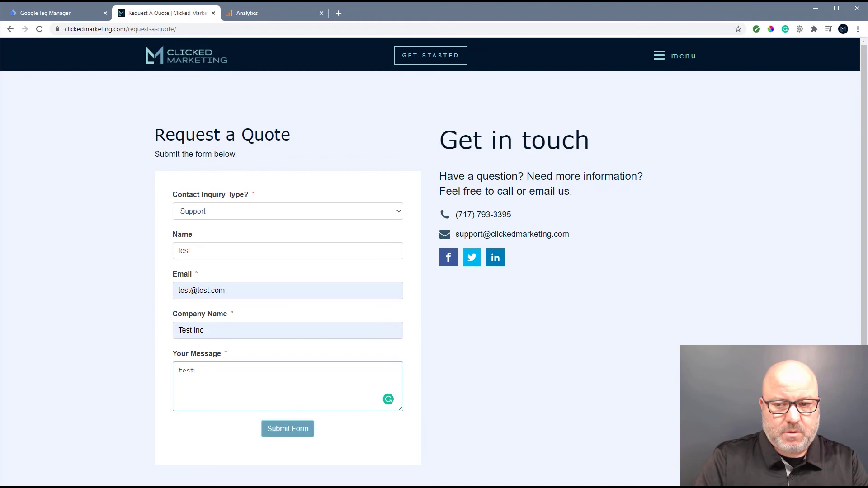
{"action": "left_click", "coordinate": [242, 13]}
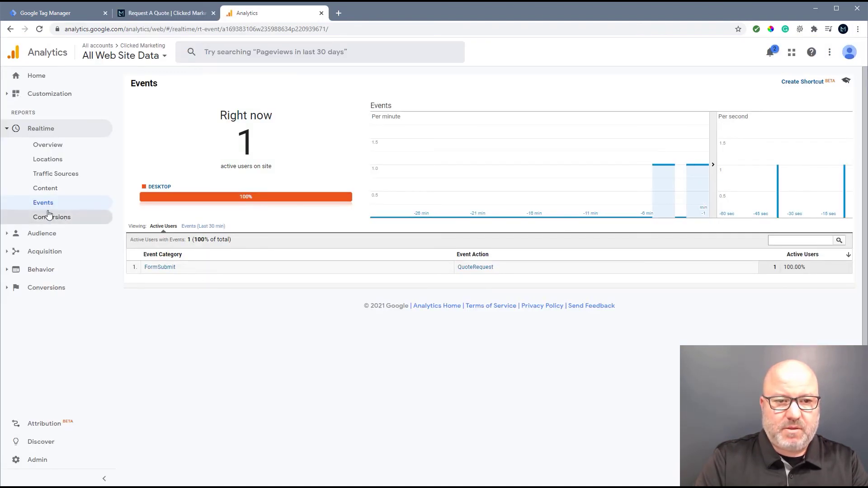
Step: Check the FormSubmit QuoteRequest event counts, then confirm the 2: Request A Quote conversion with 1 active user
{"action": "left_click", "coordinate": [189, 226]}
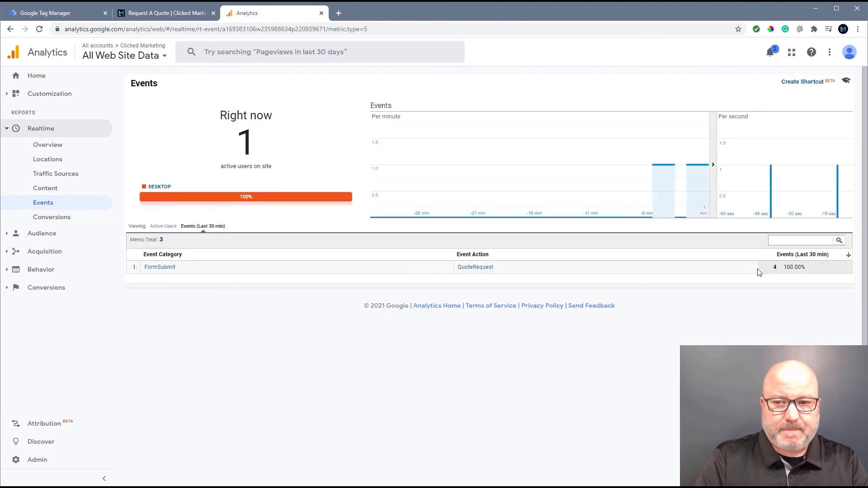
{"action": "left_click", "coordinate": [163, 226]}
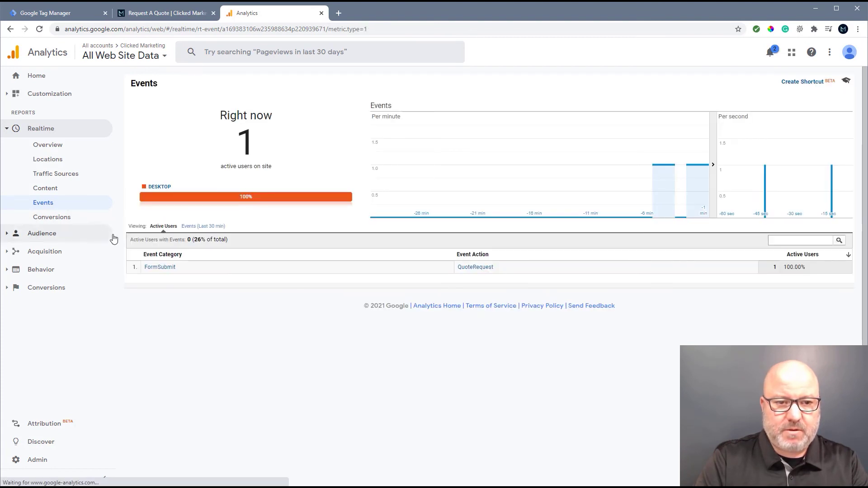
{"action": "left_click", "coordinate": [62, 218]}
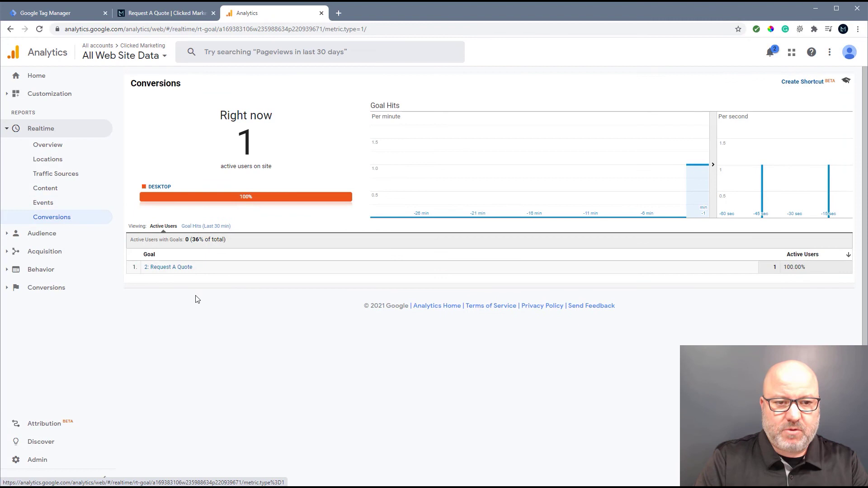